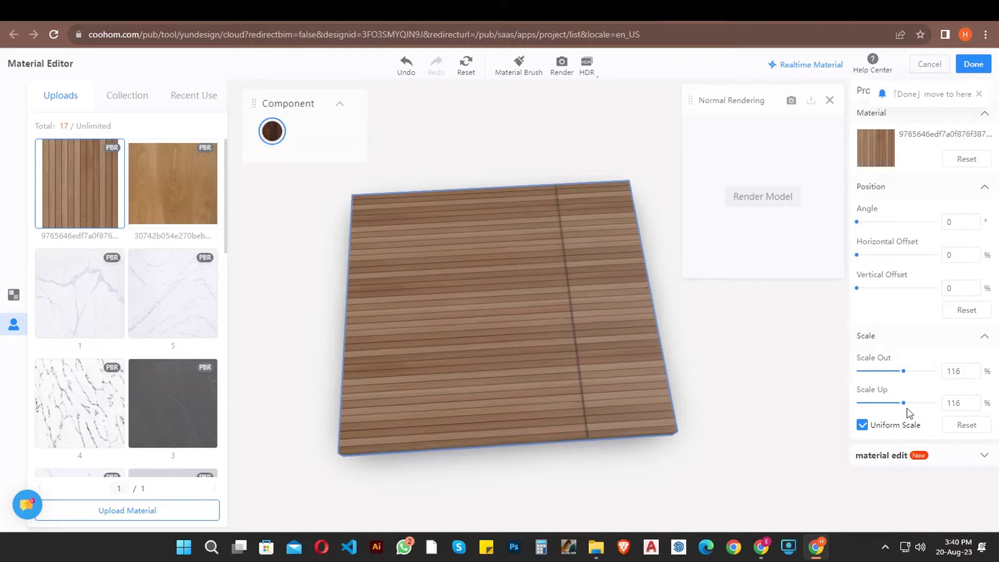
Scale the deck's wood-plank material uniformly to 156%, offset it 13% horizontally and 29% vertically, and apply the material changes
left_click_drag(903, 403, 921, 401)
left_click_drag(626, 401, 582, 399)
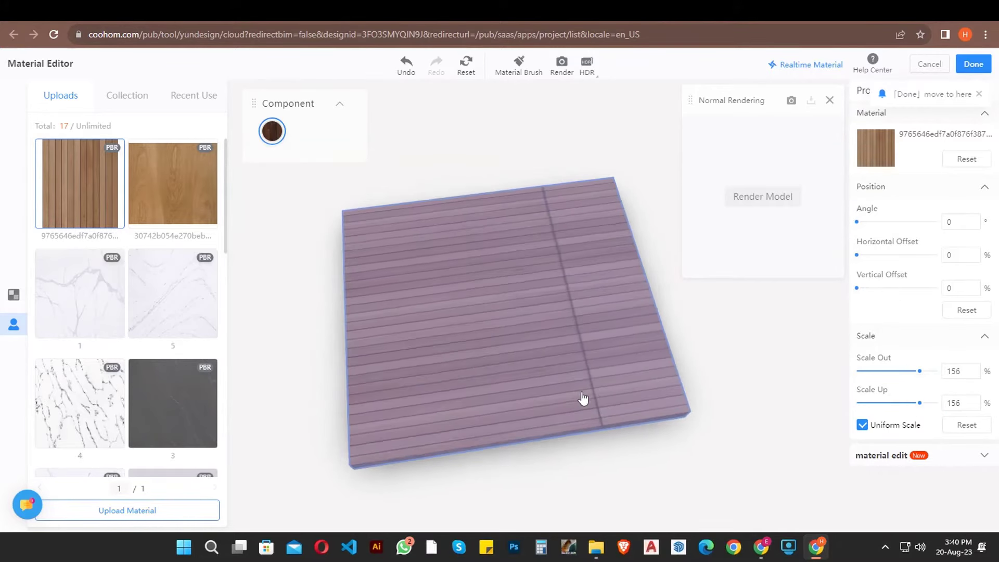
left_click_drag(856, 255, 892, 291)
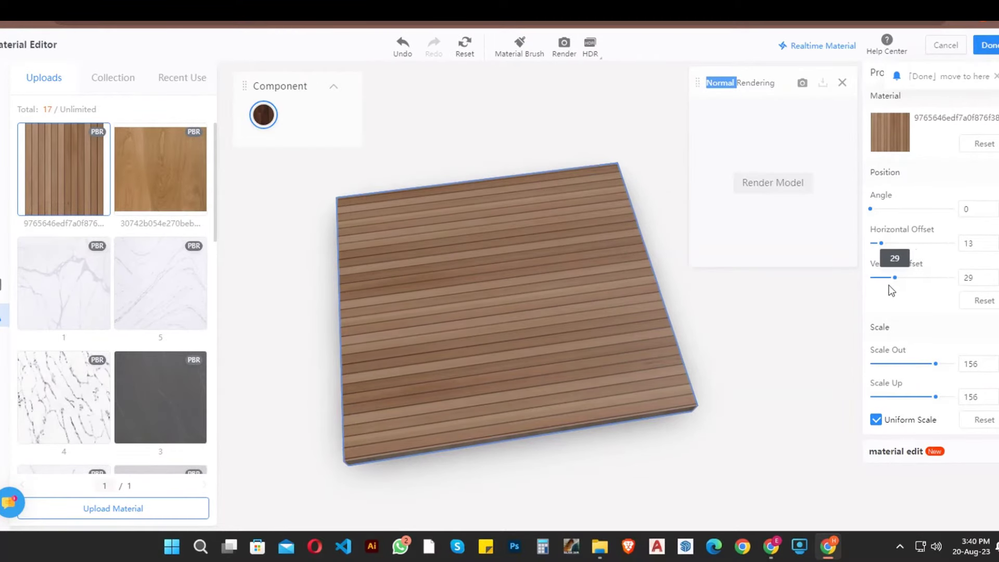
left_click(688, 456)
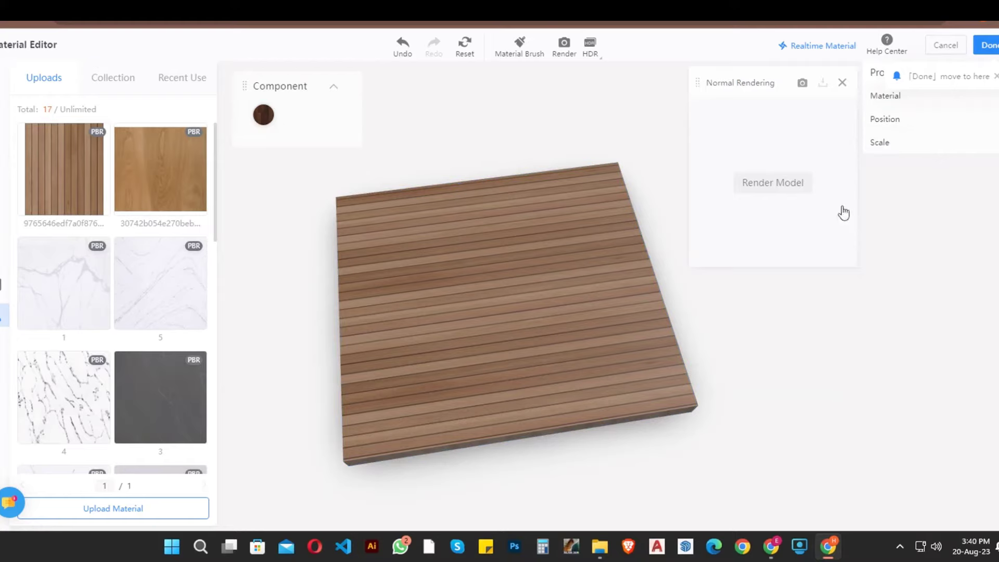
left_click(990, 46)
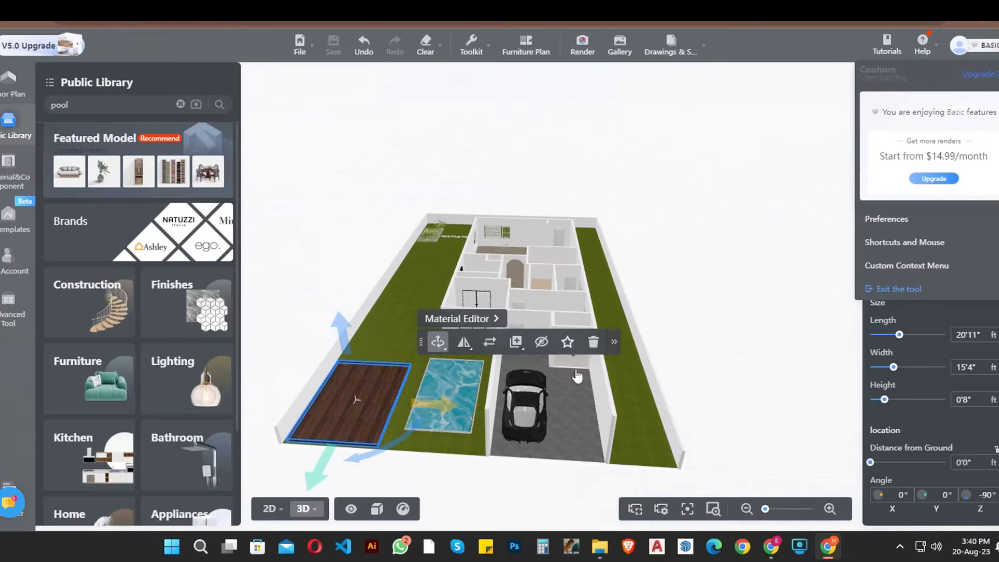
Switch from the 3D model to the 2D floor view and select the wooden deck beside the pool
left_click(724, 350)
left_click_drag(408, 494, 442, 483)
mouse_move(271, 511)
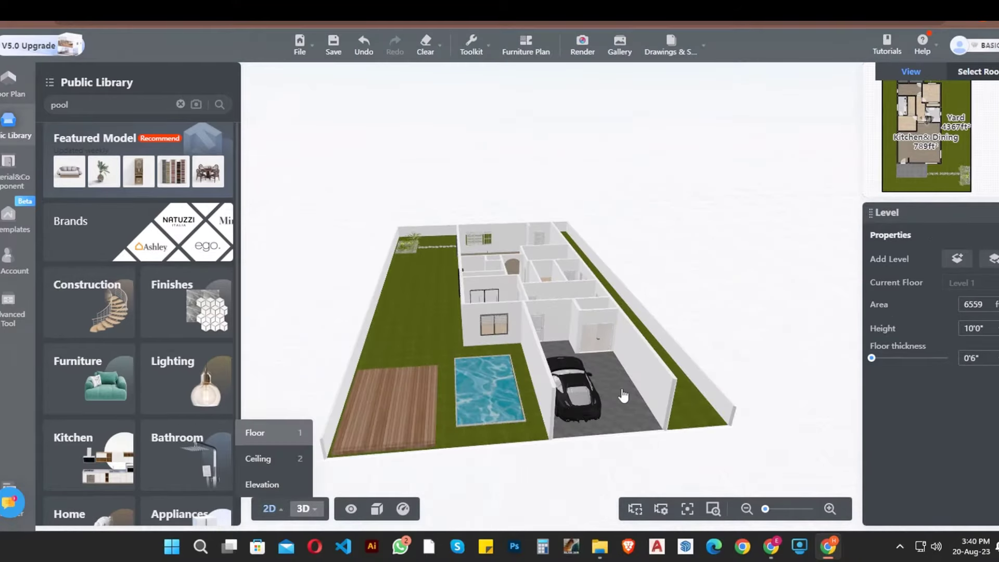
scroll(657, 359, "down", 7)
scroll(644, 190, "up", 4)
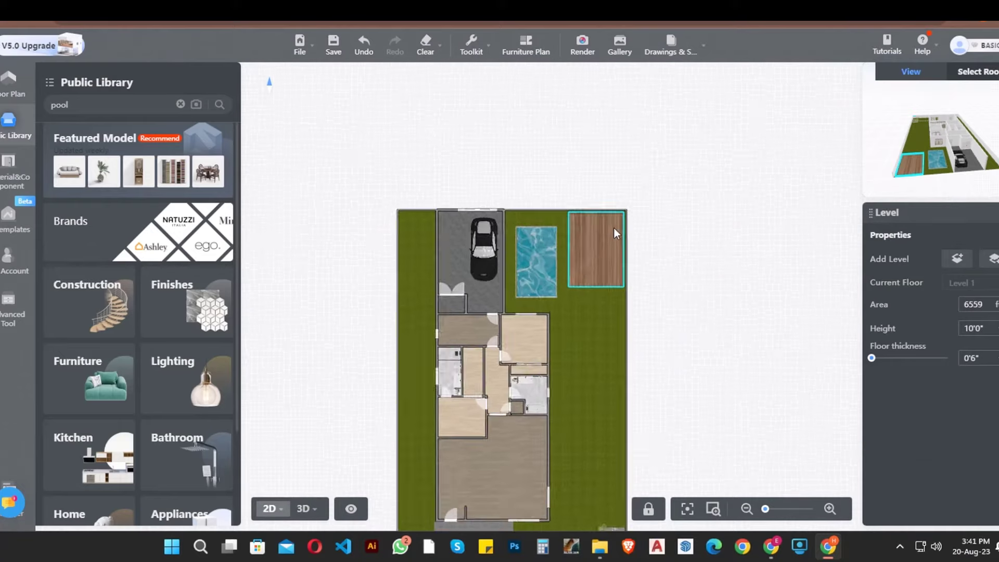
scroll(614, 228, "up", 4)
left_click(610, 254)
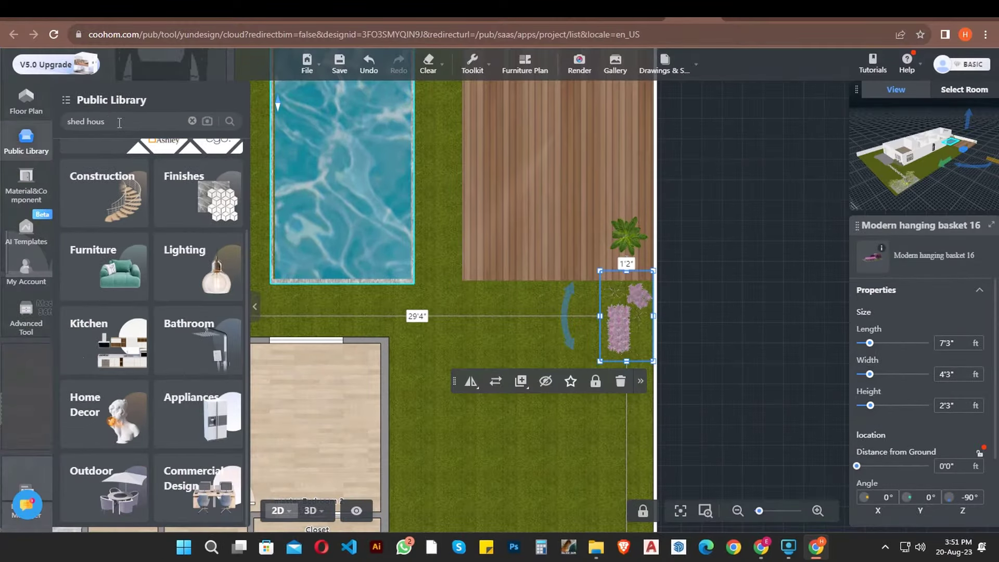
Search the model library for "pebble stones"
key("BackSpace")
key("BackSpace")
key("BackSpace")
key("BackSpace")
key("BackSpace")
key("BackSpace")
key("BackSpace")
key("BackSpace")
key("BackSpace")
type("peb")
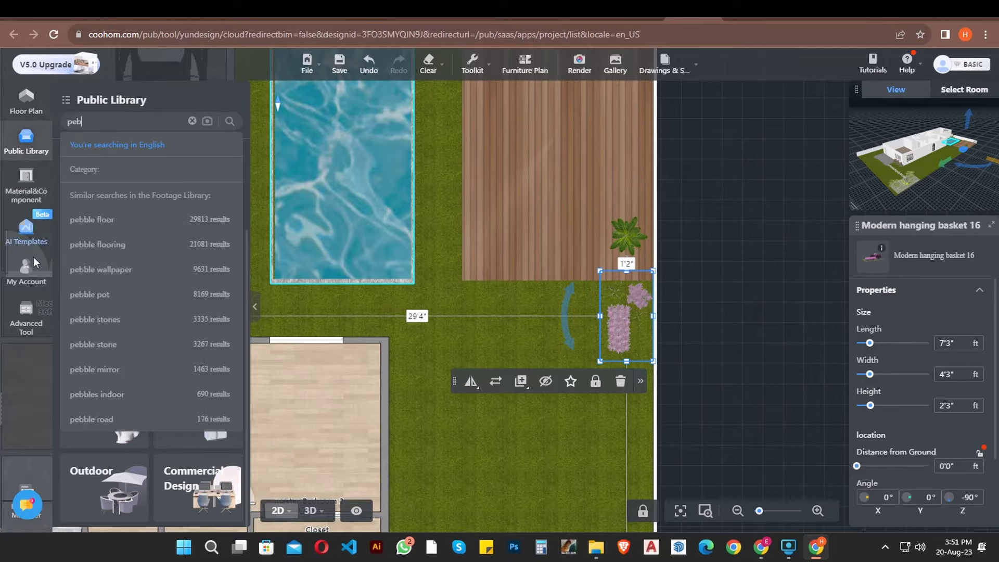
left_click(108, 317)
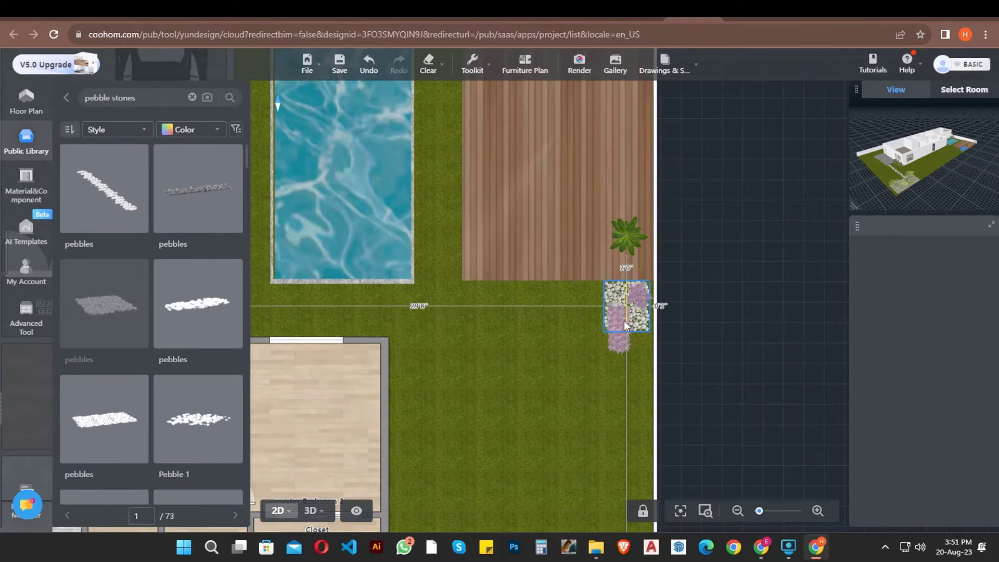
Place a pebbles model on the grass against the deck's lower edge and enlarge it to about 7'0" by 7'9"
left_click(624, 322)
left_click_drag(604, 332, 594, 401)
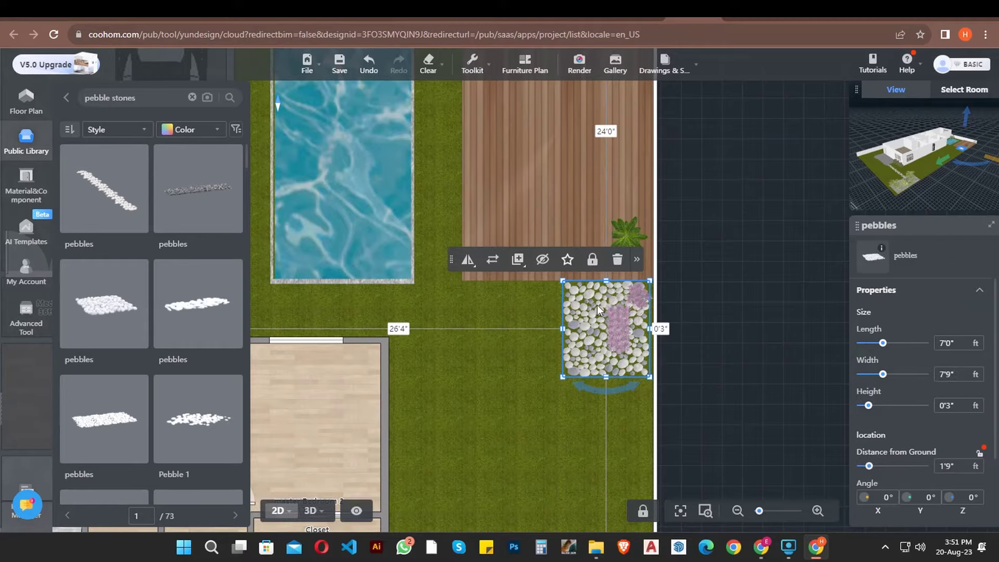
mouse_move(599, 312)
left_mouse_down()
mouse_move(597, 326)
mouse_move(592, 311)
mouse_move(589, 320)
left_mouse_up()
left_click(725, 369)
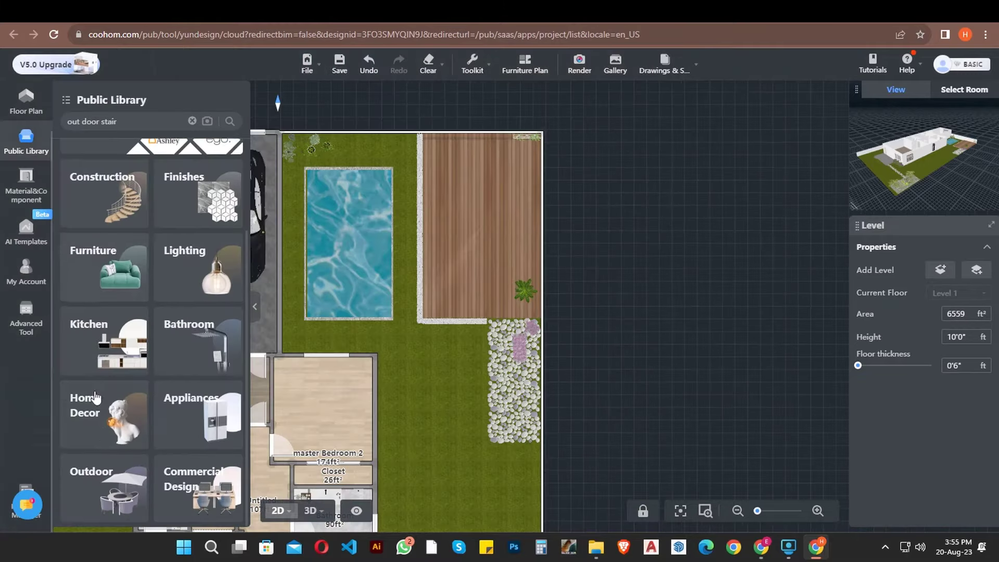
Find the 7'9" x 12'3" L-shaped outdoor sofa set among the outdoor sofas and place it on the upper part of the deck
left_click(106, 494)
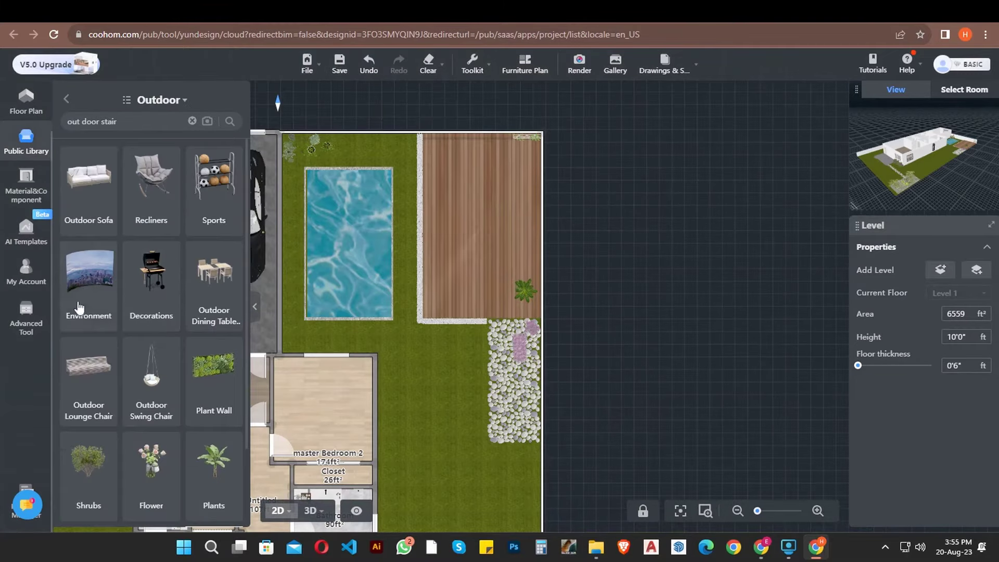
left_click(97, 224)
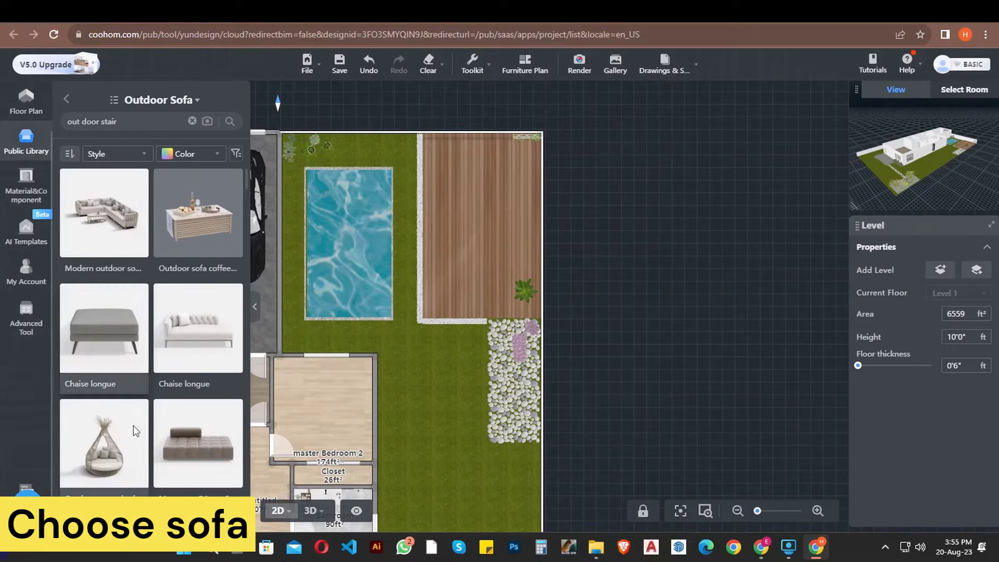
scroll(133, 426, "down", 5)
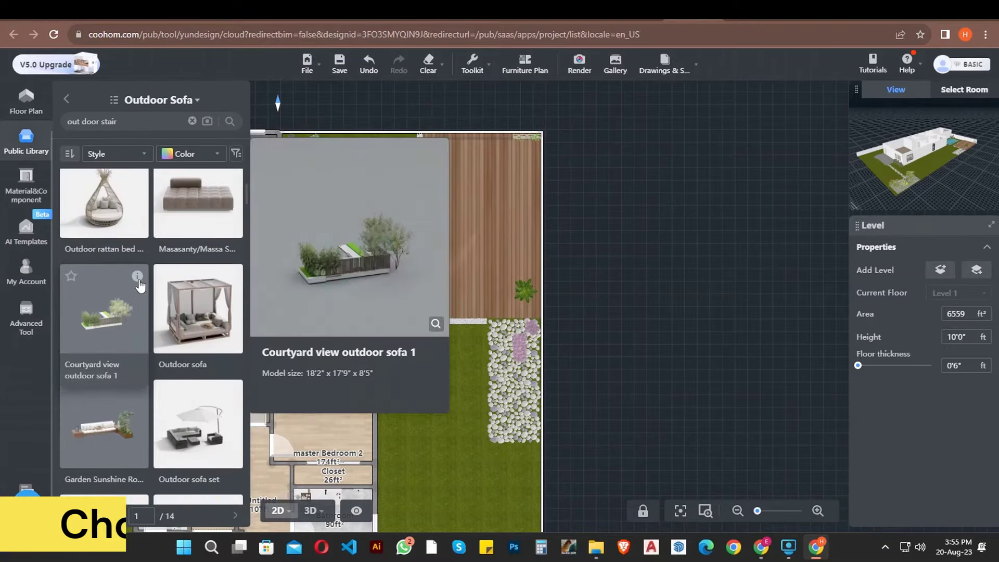
scroll(130, 420, "down", 2)
scroll(130, 420, "down", 5)
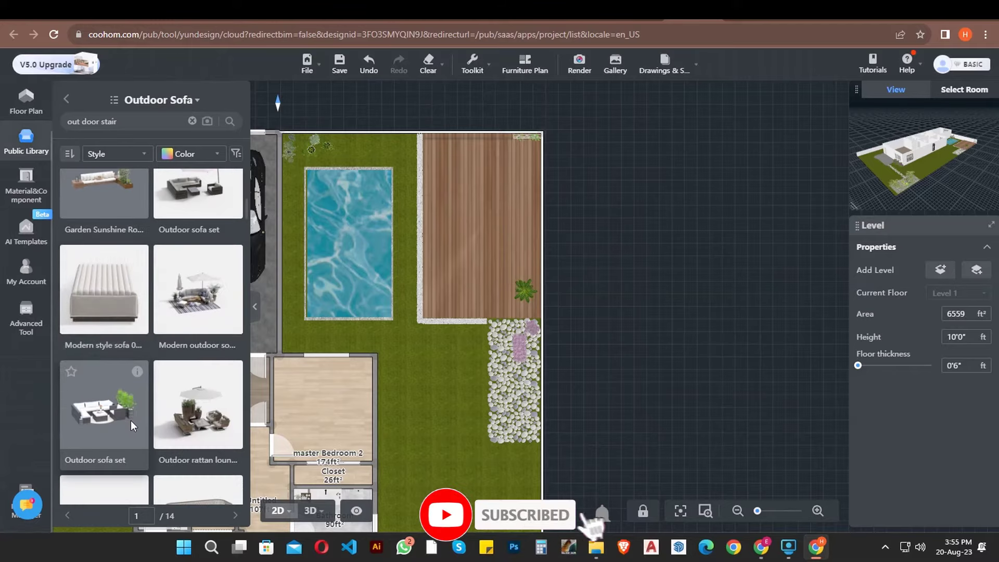
scroll(130, 421, "down", 5)
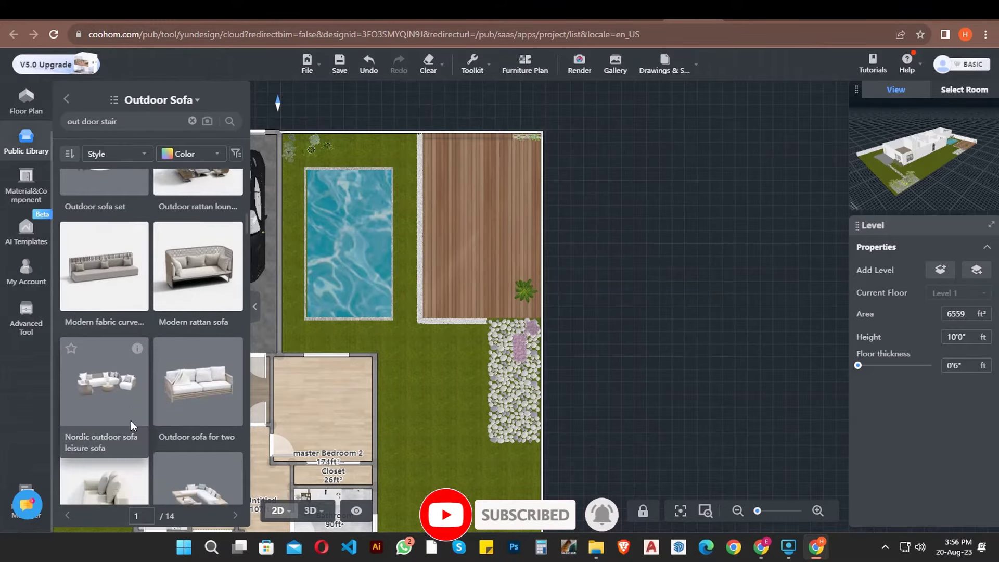
scroll(173, 374, "down", 2)
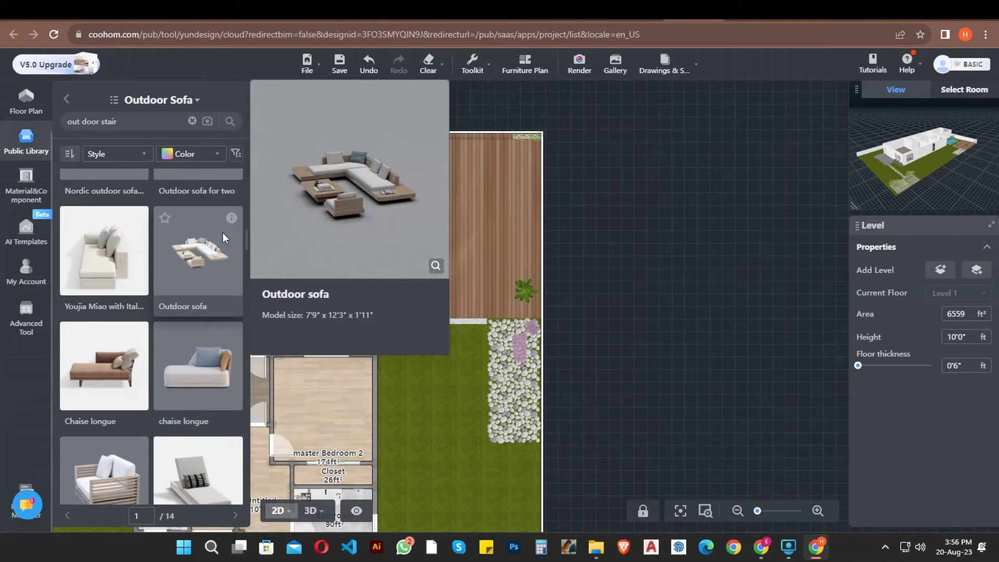
left_click(222, 232)
left_click(510, 192)
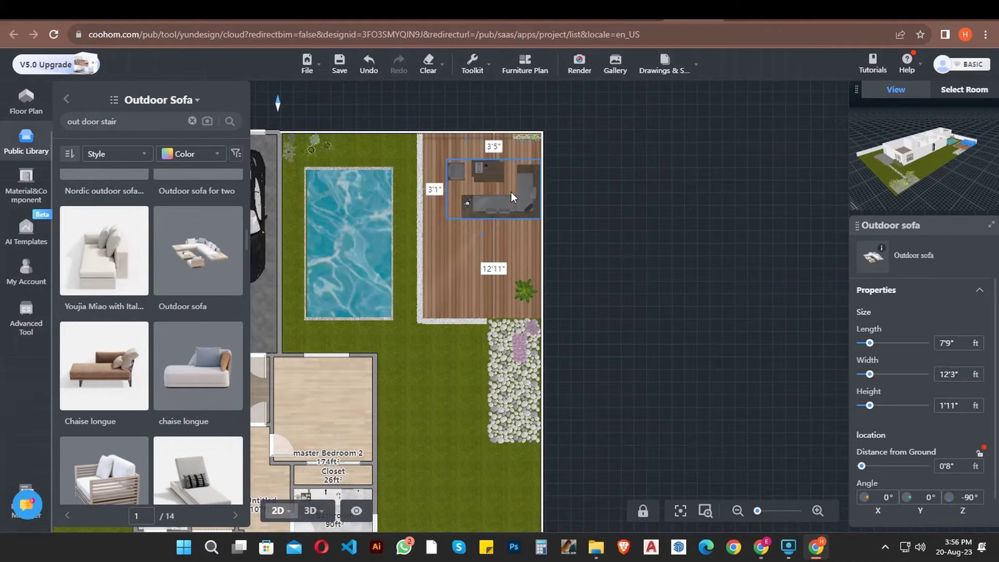
Rotate the outdoor sofa set to 0° and set its distance to the boundary wall on the deck's outer side to 0
scroll(526, 145, "up", 3)
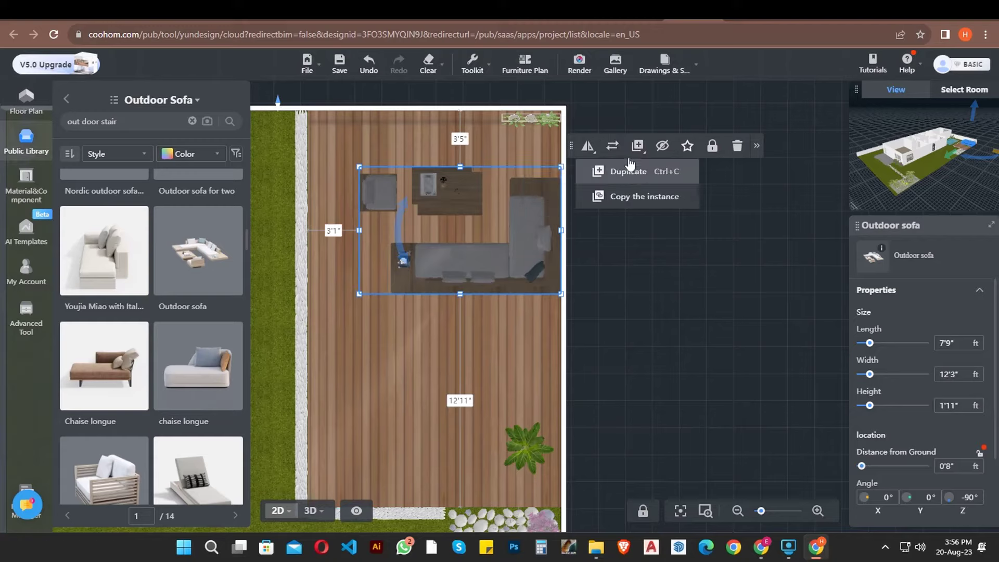
left_click_drag(398, 221, 461, 329)
left_click(541, 230)
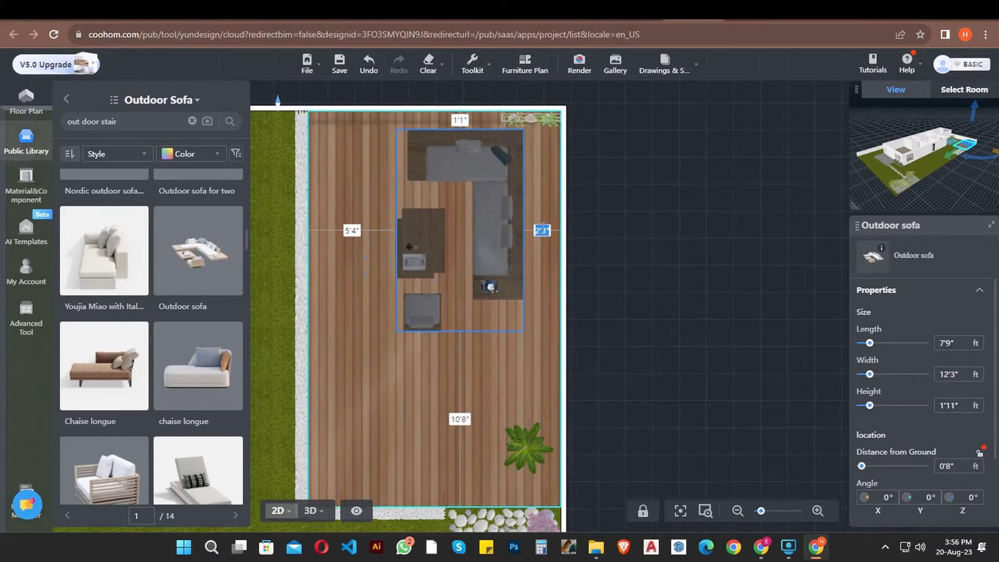
type("0")
key("Return")
left_click_drag(521, 198, 522, 203)
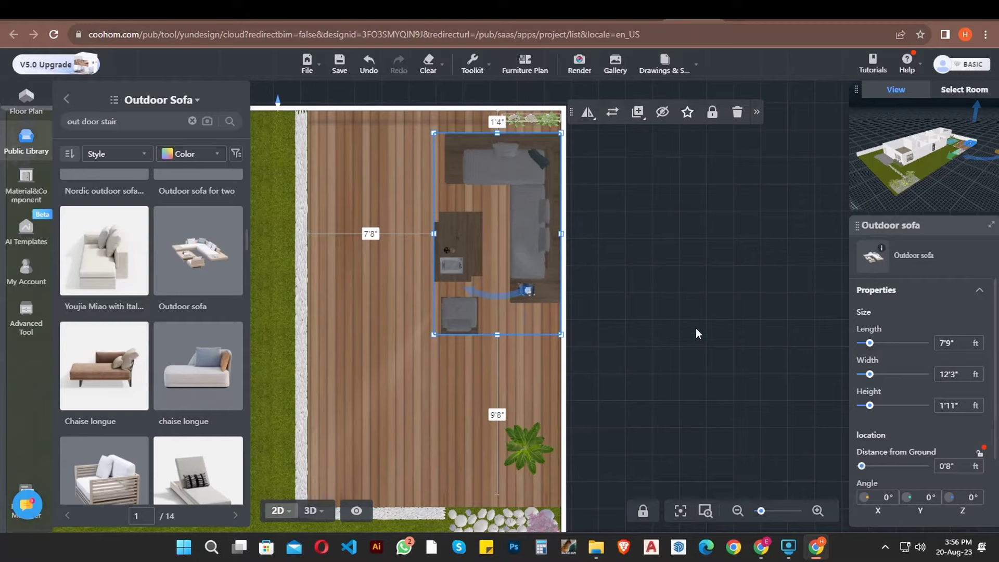
left_click(696, 332)
Place the round wicker egg chair in the deck's upper corner opposite the outdoor sofa set
scroll(128, 387, "down", 6)
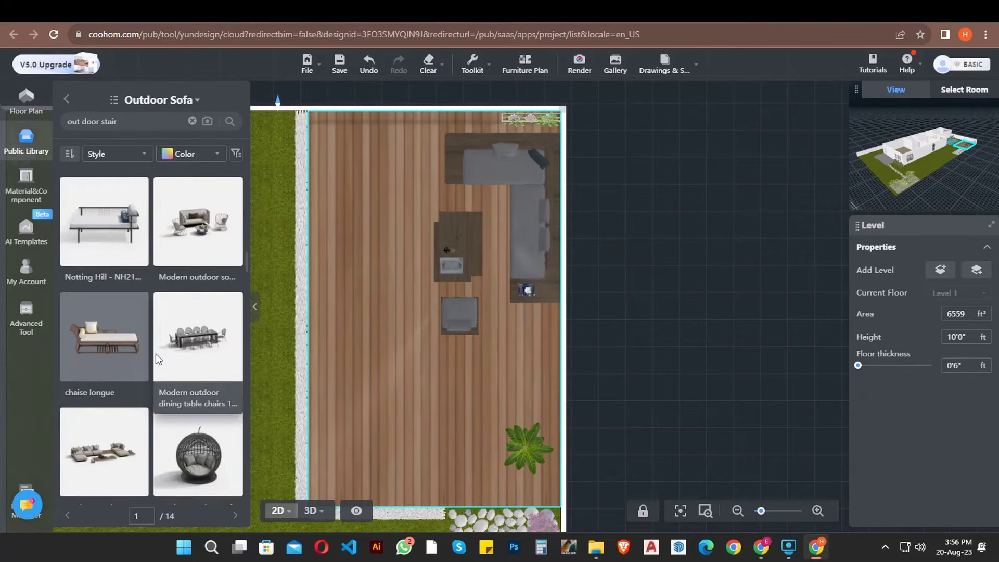
scroll(154, 363, "down", 2)
left_click_drag(201, 340, 353, 170)
Place the "A few outside sofas" slatted side table on the deck between the sofa set and the potted plant
scroll(151, 344, "down", 5)
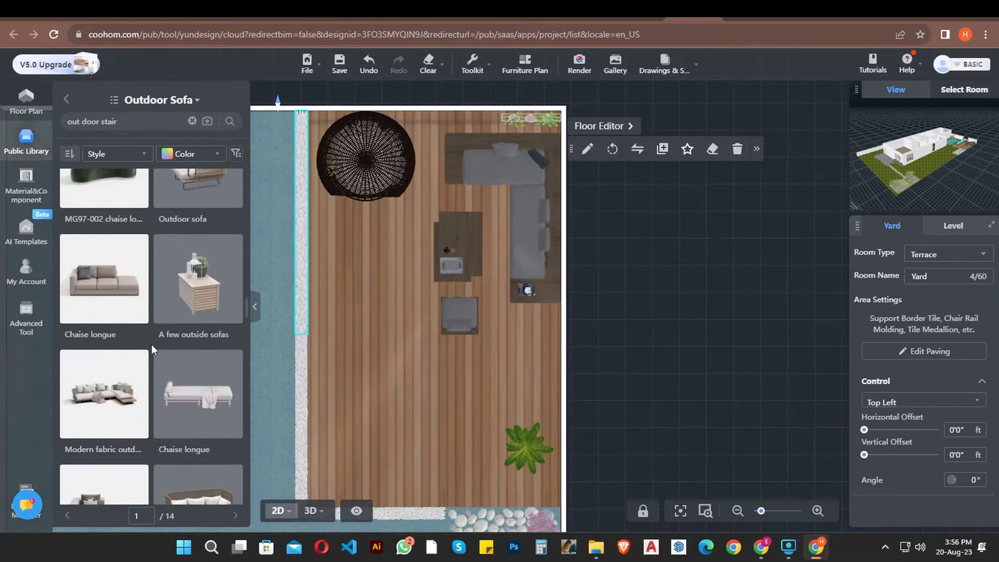
mouse_move(233, 255)
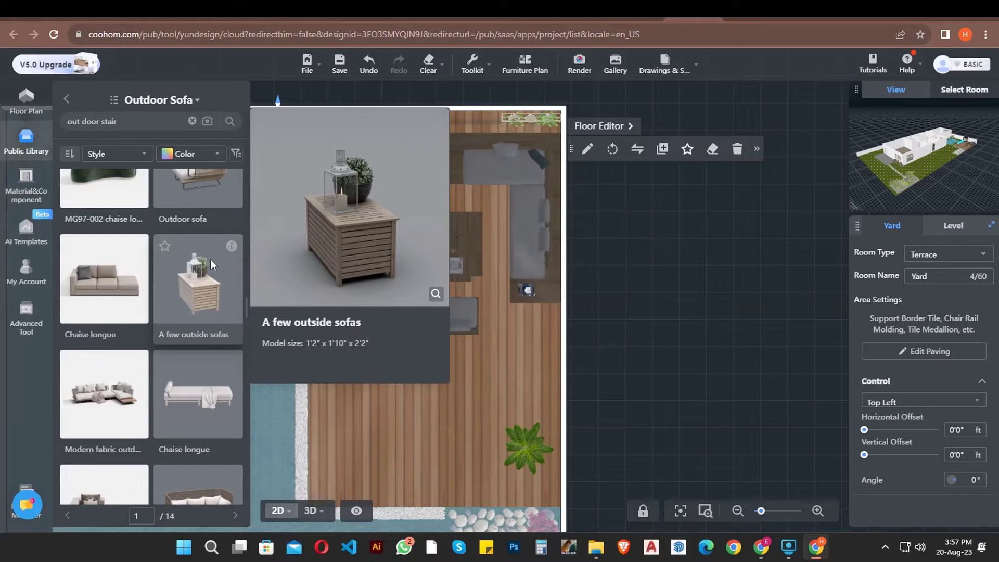
left_click_drag(191, 278, 538, 336)
mouse_move(138, 367)
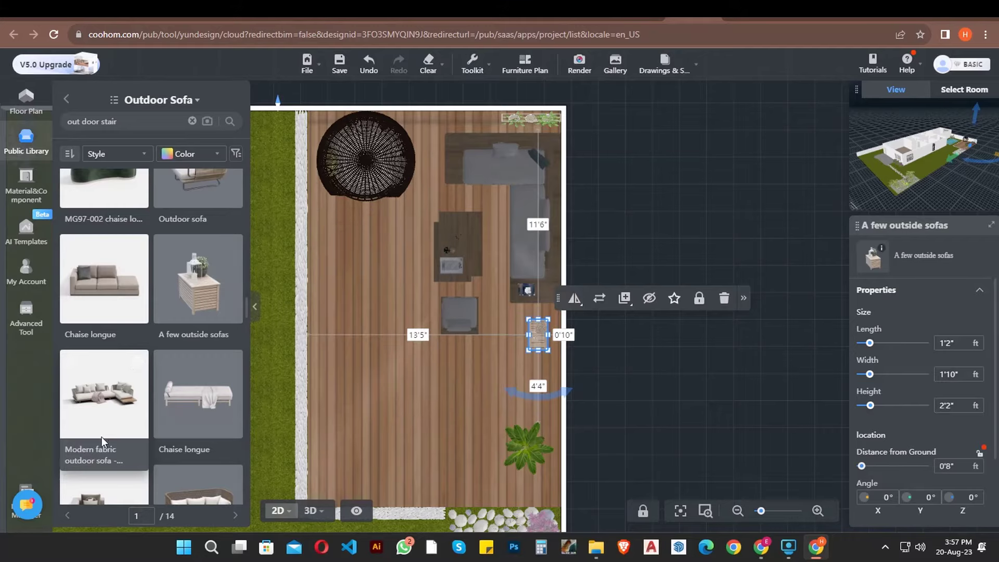
scroll(101, 436, "down", 4)
scroll(102, 436, "down", 6)
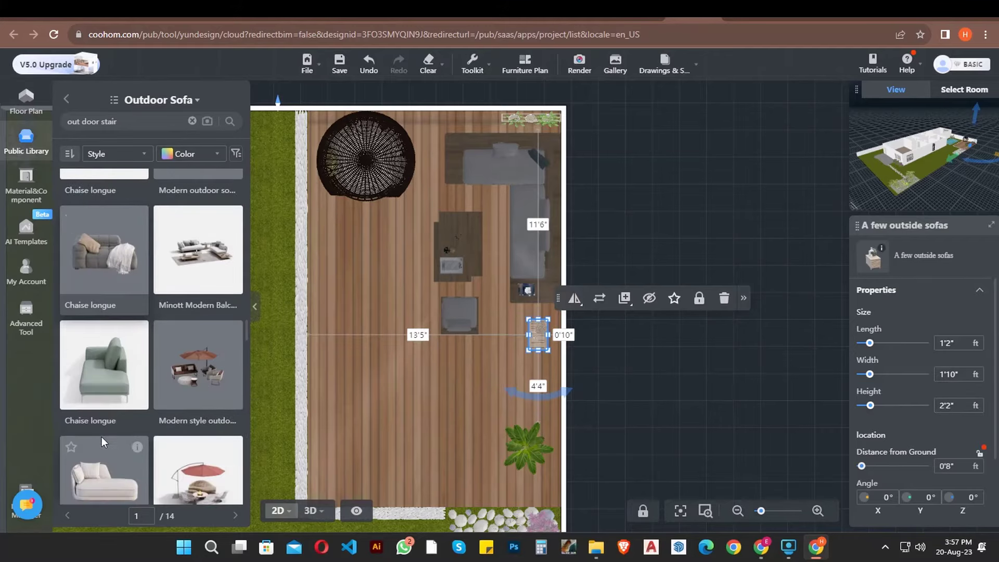
scroll(101, 440, "down", 5)
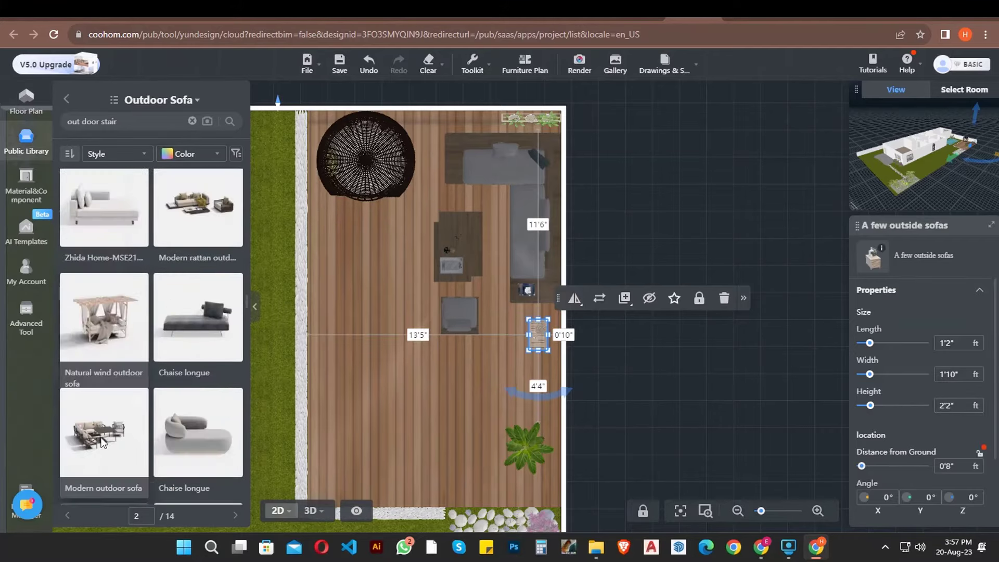
scroll(101, 440, "down", 4)
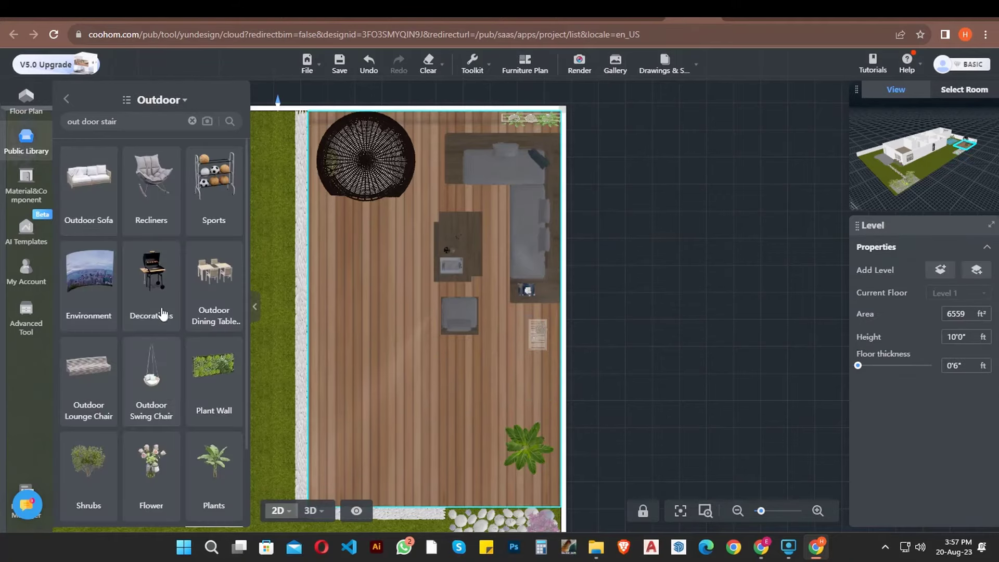
Place the 6'7" x 6'2" round outdoor table set with four chairs on the deck's lower part and move the potted plant up beside the sofa set
left_click(214, 268)
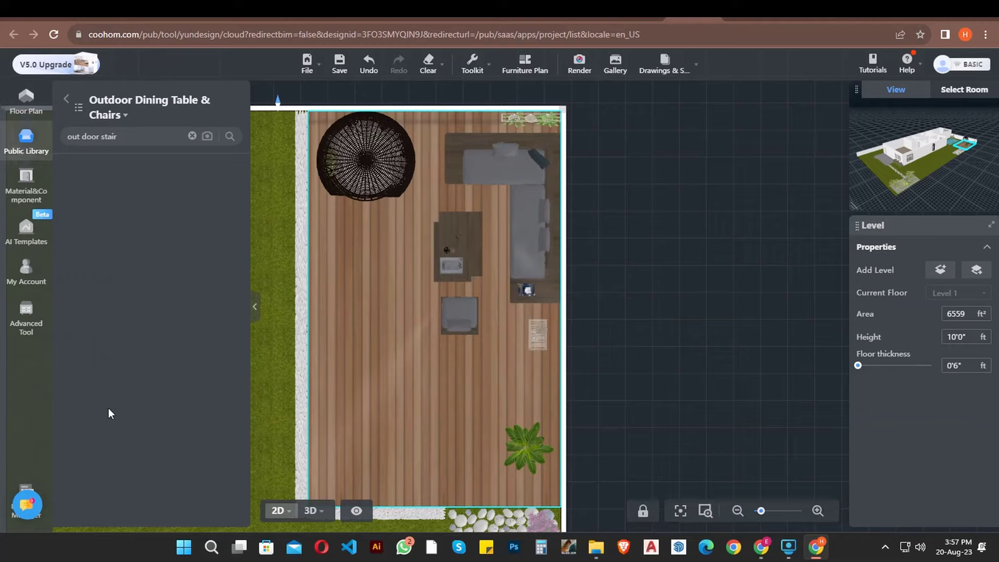
scroll(146, 412, "down", 3)
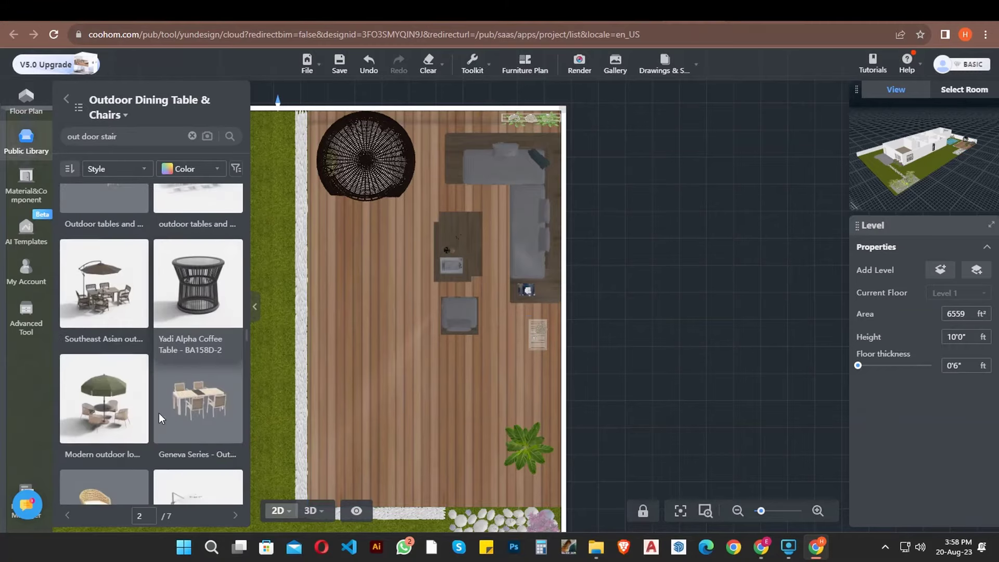
scroll(158, 413, "down", 5)
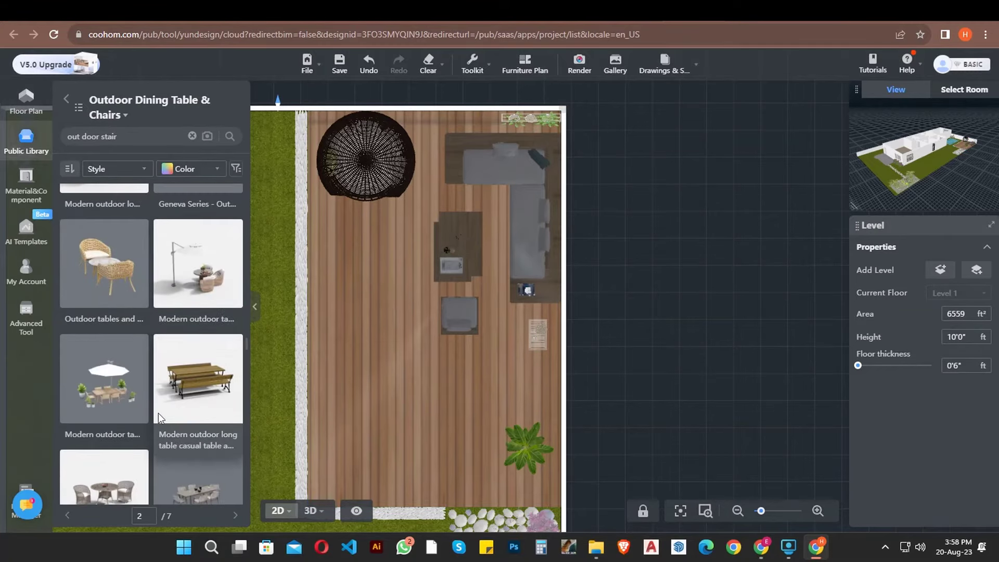
scroll(158, 413, "down", 7)
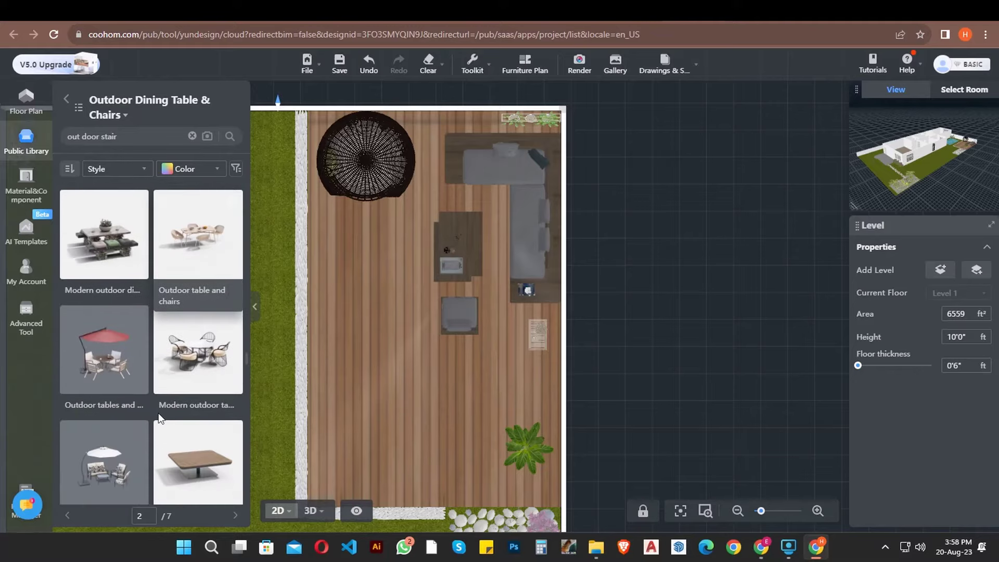
scroll(158, 413, "down", 3)
scroll(159, 413, "down", 5)
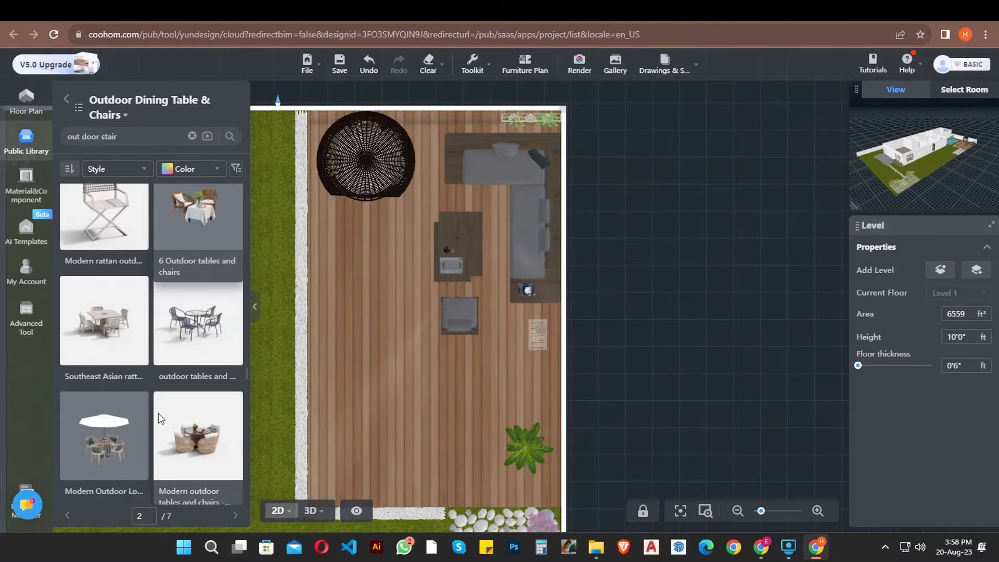
mouse_move(230, 296)
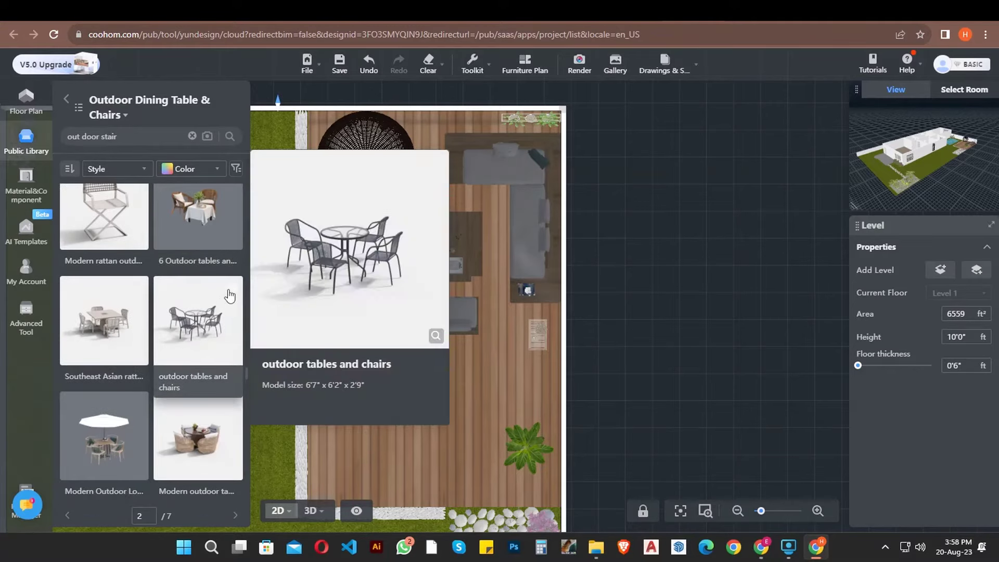
left_click(199, 348)
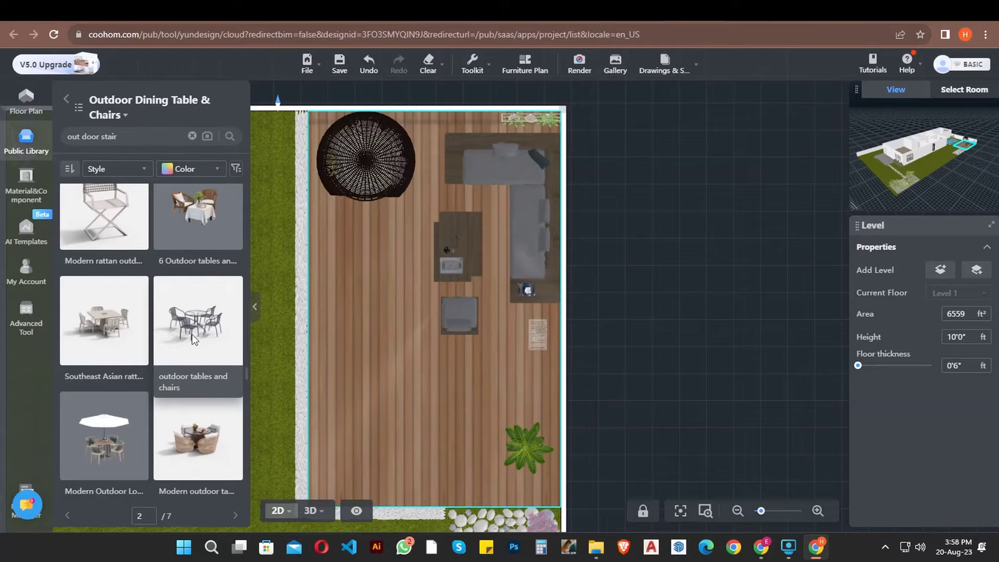
left_click_drag(193, 339, 436, 431)
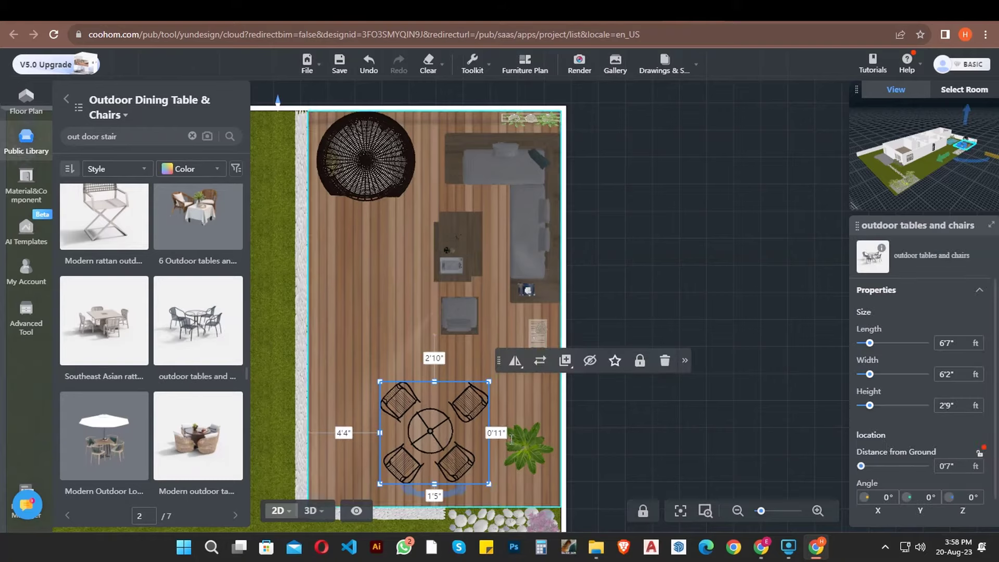
left_click(527, 446)
left_click_drag(918, 192, 877, 183)
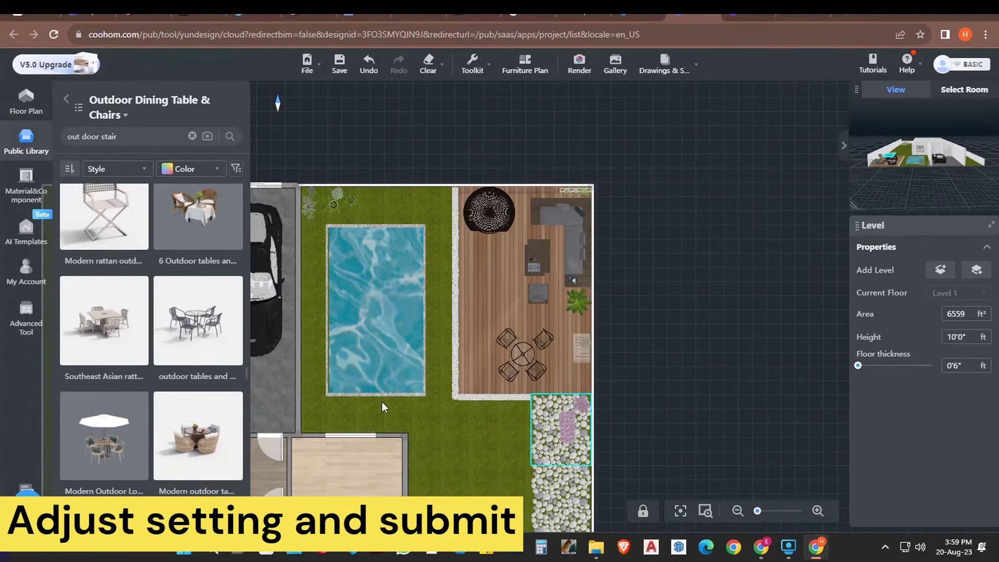
Place the 9'2" x 2'1" "Climbing Plants vines and climbers" plant wall against the garage wall beside the pool
scroll(93, 426, "down", 5)
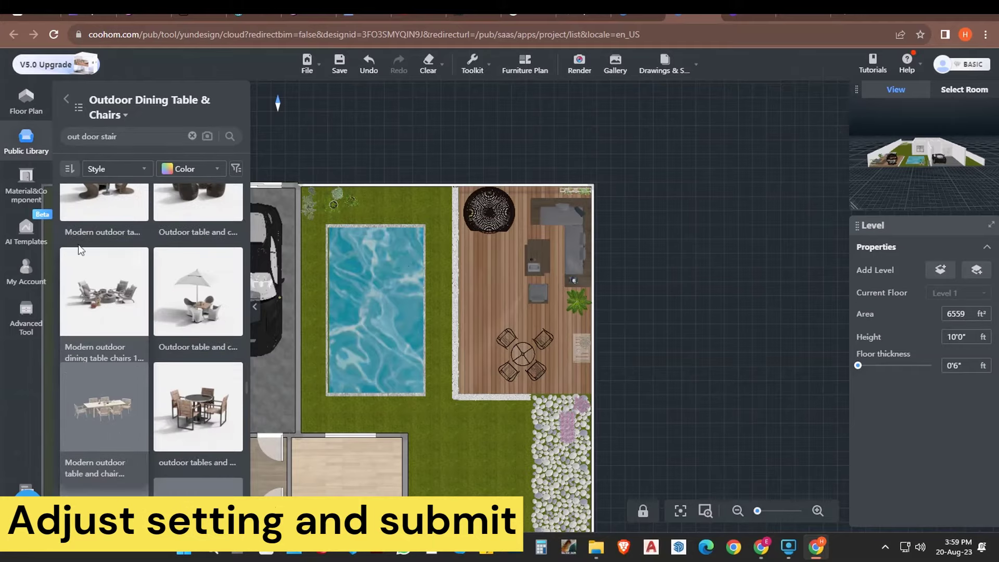
left_click(65, 101)
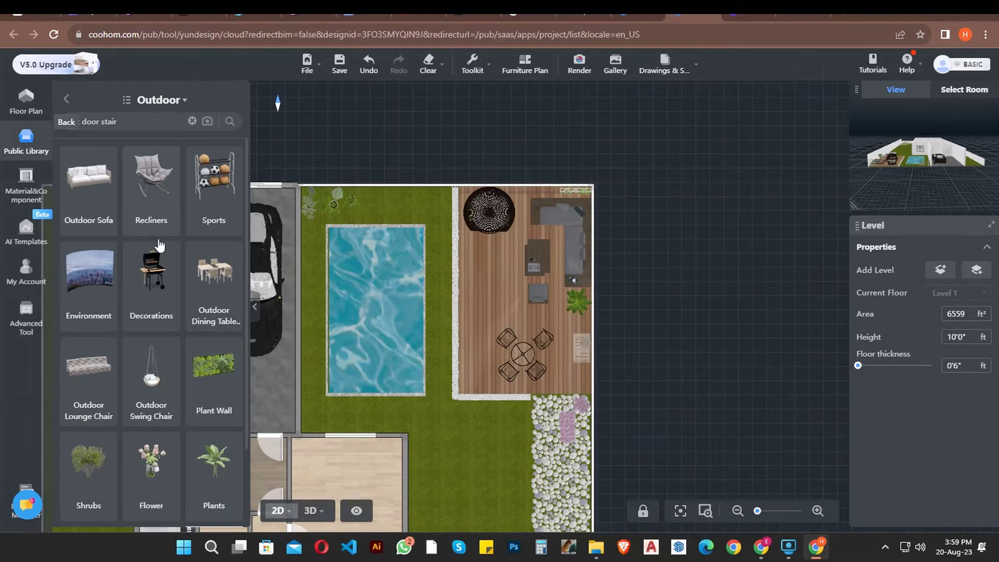
scroll(161, 437, "down", 2)
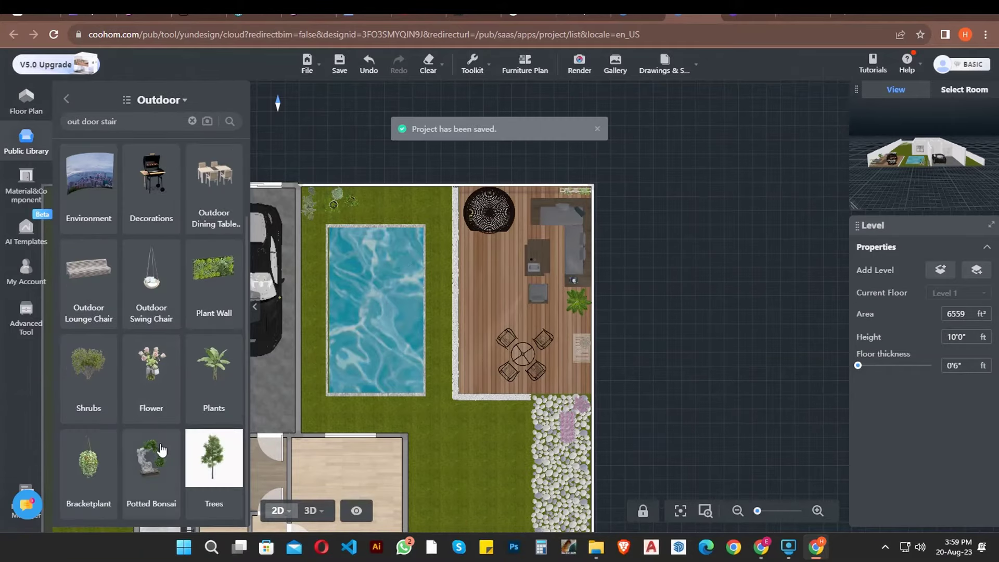
left_click(93, 442)
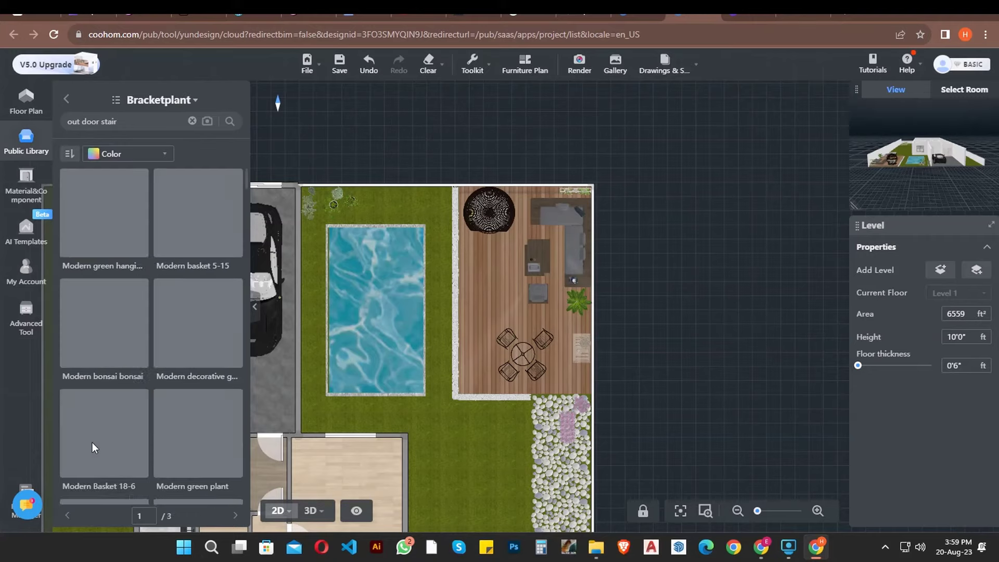
left_click(67, 100)
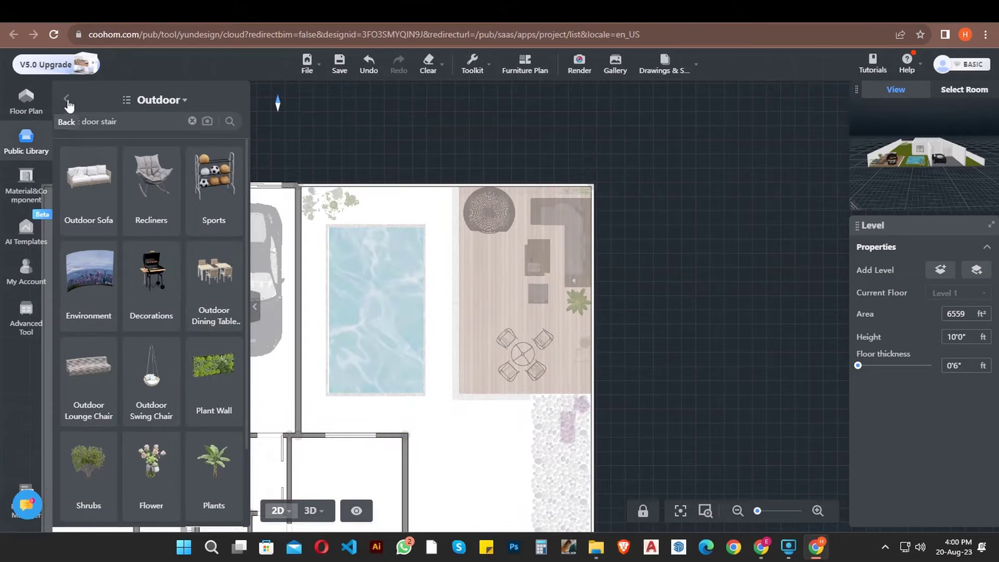
left_click(206, 399)
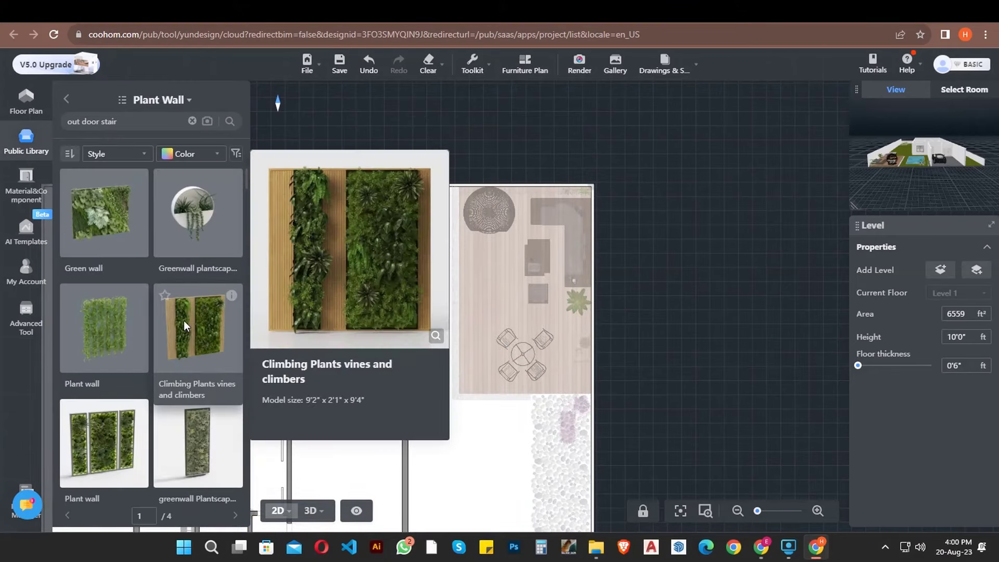
left_click_drag(183, 321, 308, 273)
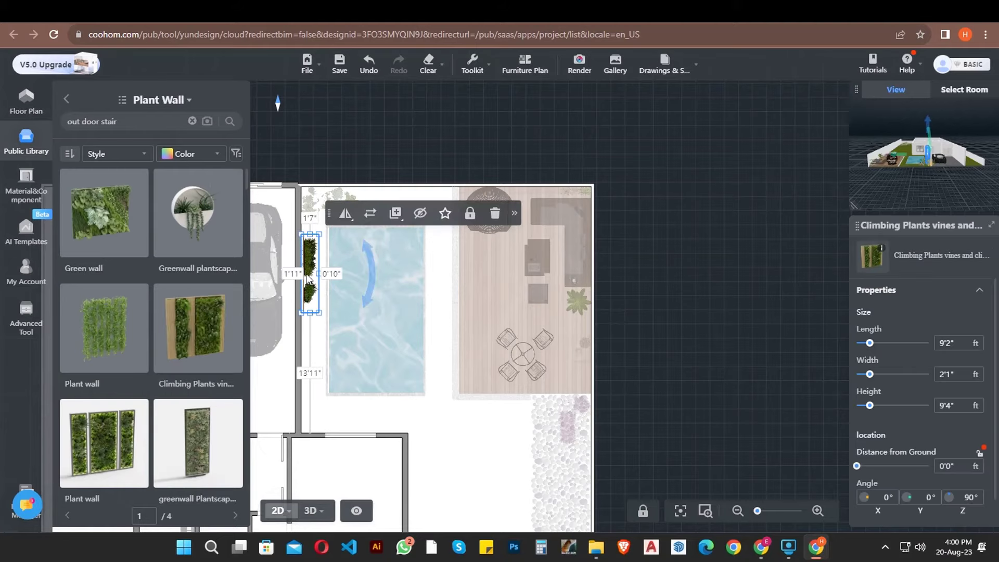
Browse the remaining plant wall models for another greenery option
scroll(170, 376, "down", 6)
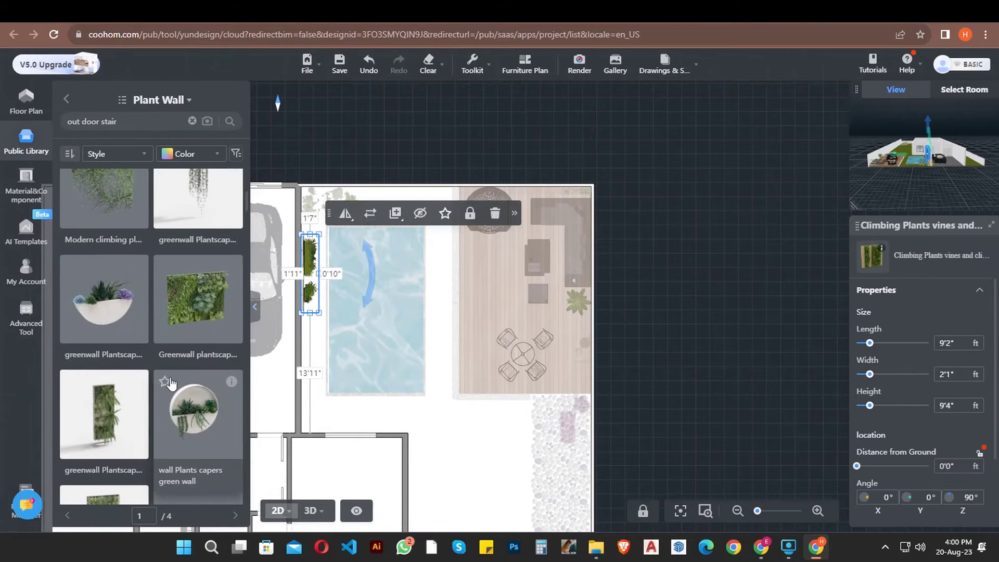
scroll(170, 382, "down", 2)
left_click(663, 319)
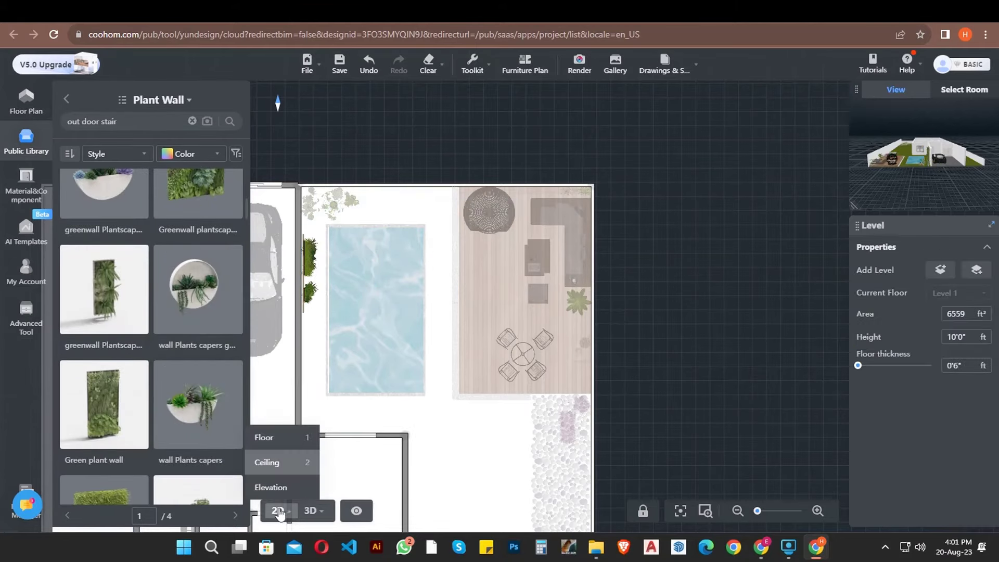
left_click(310, 273)
scroll(148, 393, "down", 5)
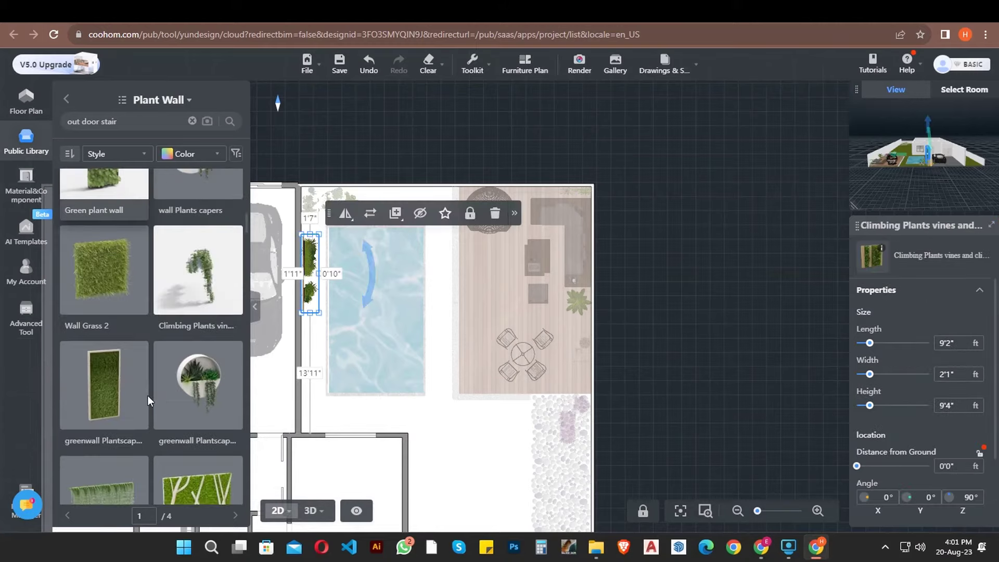
Raise the climbing plant wall slightly along the garage wall in the 3D view
mouse_move(312, 511)
left_click_drag(643, 454, 684, 355)
scroll(686, 321, "up", 7)
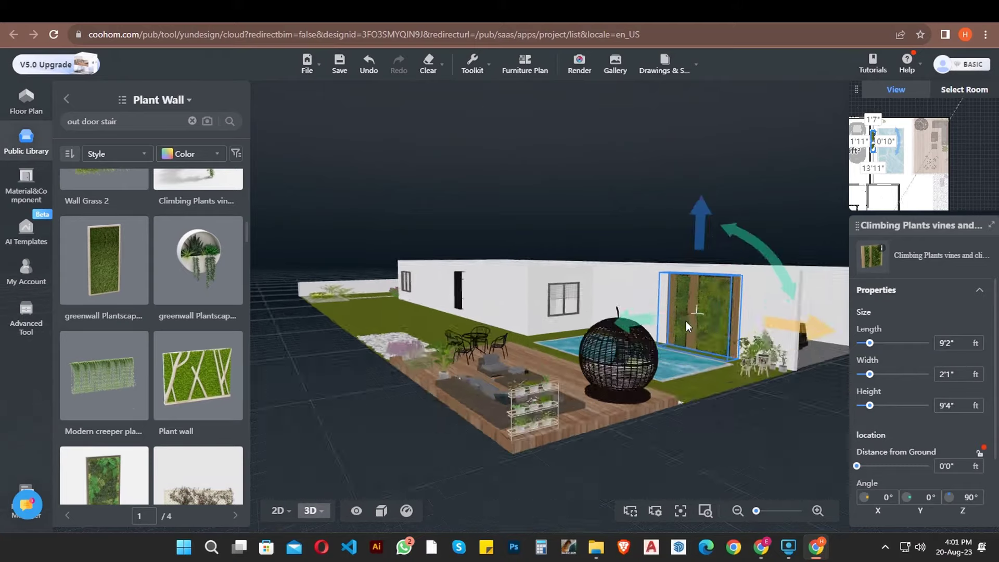
scroll(529, 398, "down", 2)
scroll(528, 398, "down", 3)
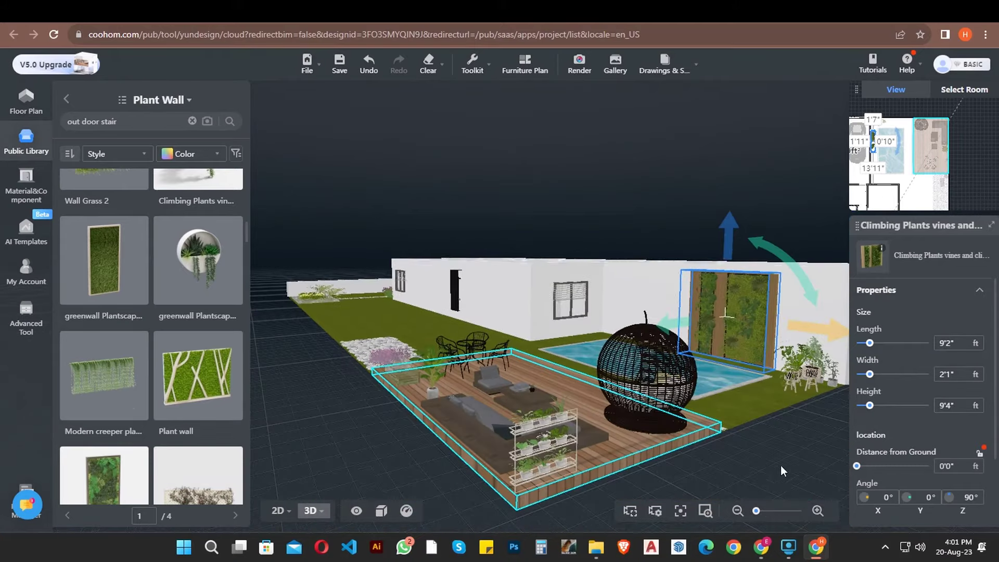
left_click_drag(780, 465, 656, 371)
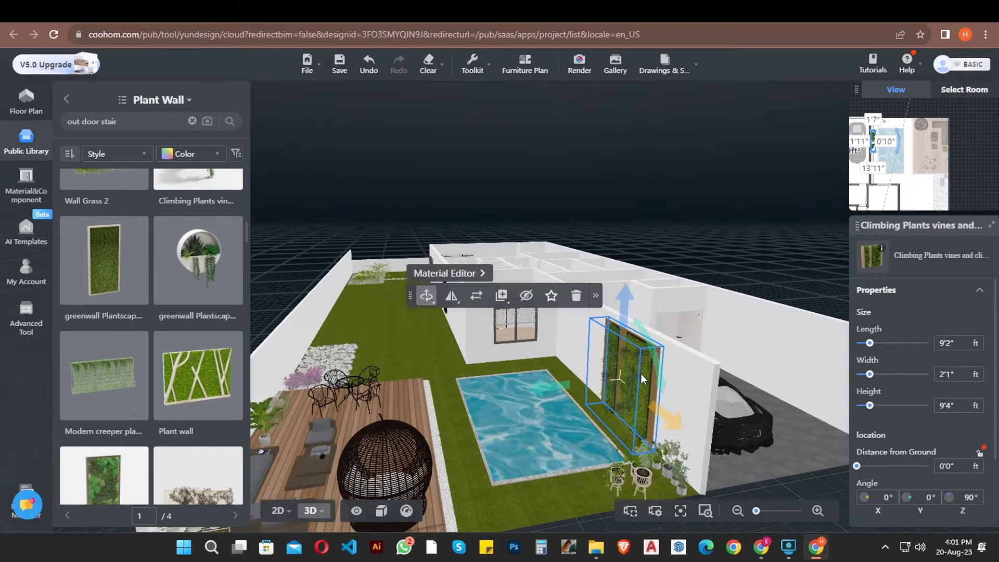
left_click_drag(624, 305, 624, 302)
left_click(816, 487)
Apply the white wall coating with the irregular stone pattern to the pool-facing side of the garage wall
left_click(690, 405)
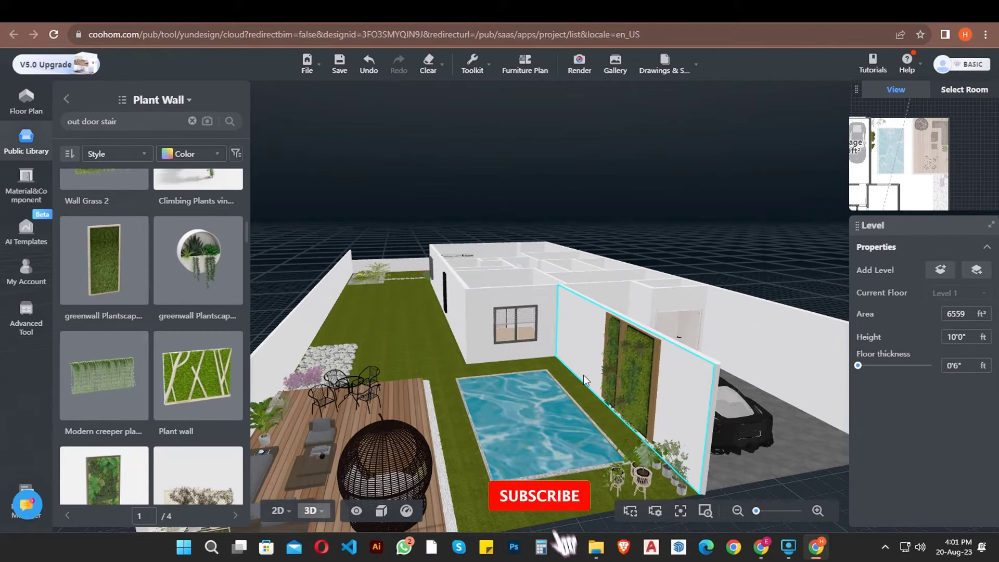
scroll(155, 374, "up", 2)
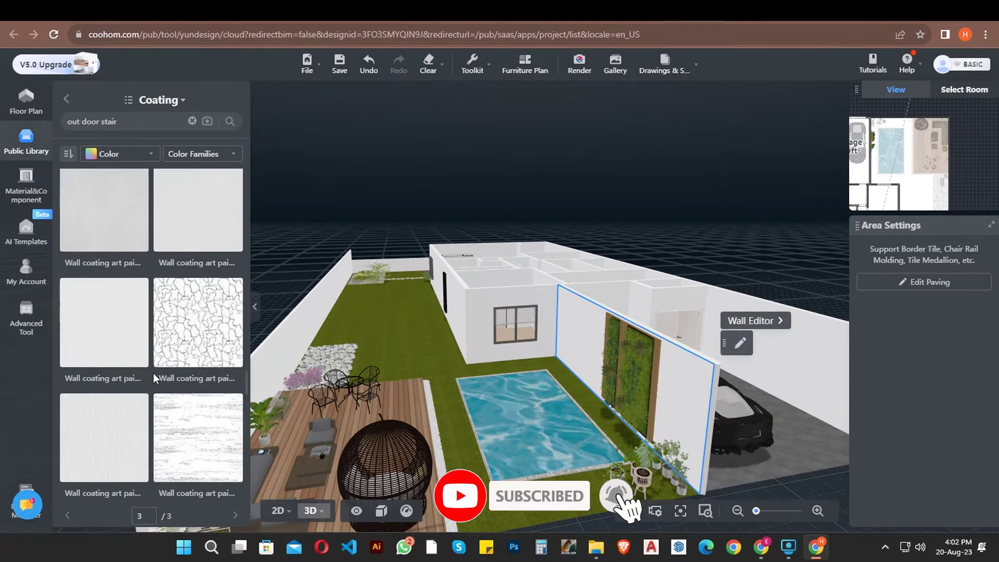
left_click_drag(156, 365, 683, 416)
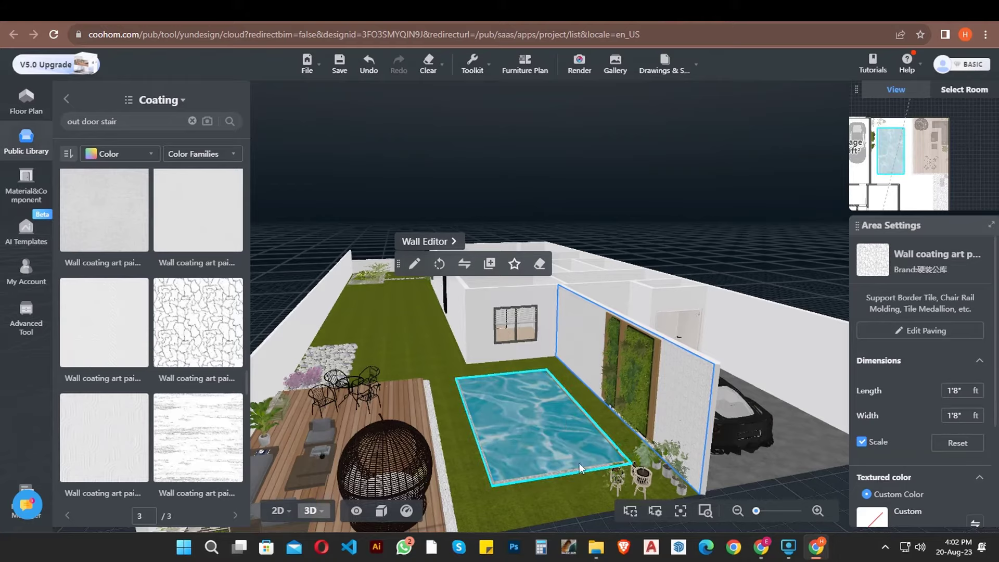
mouse_move(529, 501)
left_mouse_down()
mouse_move(596, 478)
mouse_move(562, 484)
mouse_move(557, 473)
mouse_move(543, 499)
left_mouse_up()
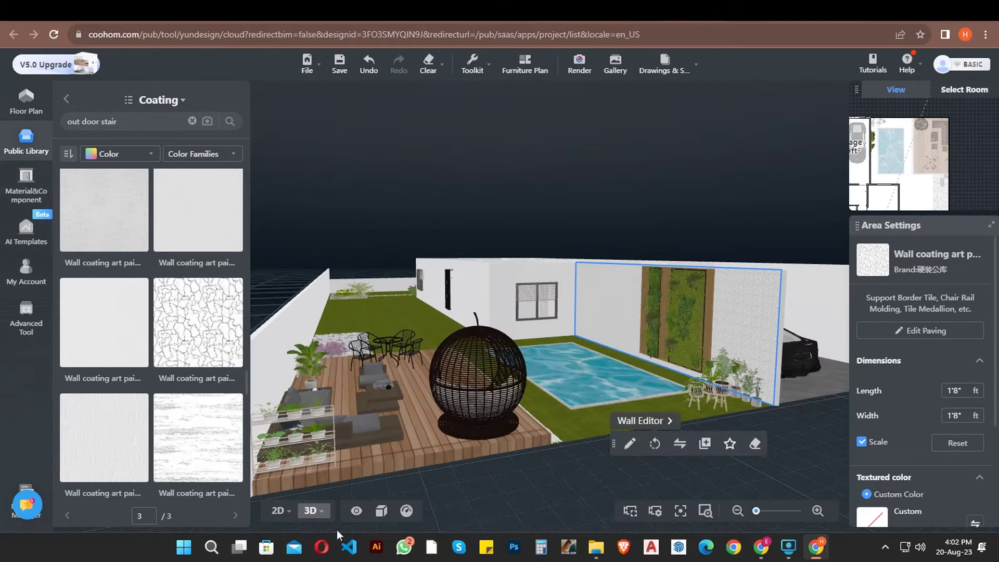
left_click(279, 512)
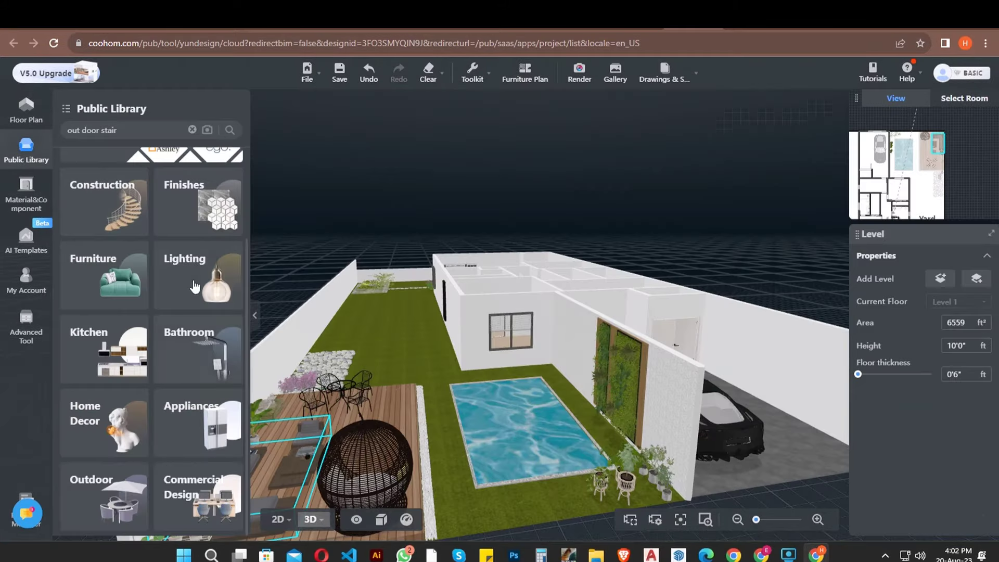
Search the wall lights in the lighting library for "updown light"
left_click(195, 286)
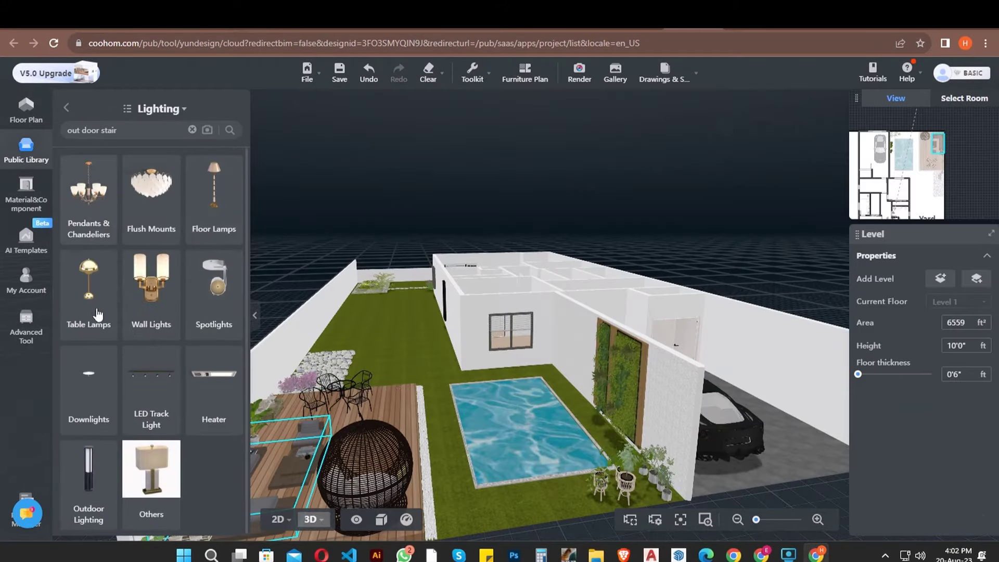
left_click(146, 305)
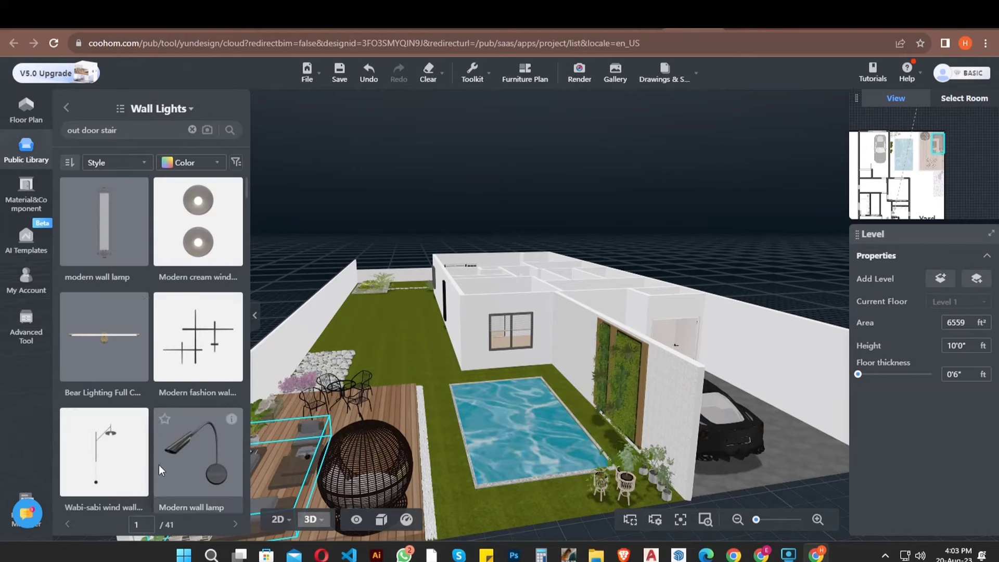
left_click(119, 129)
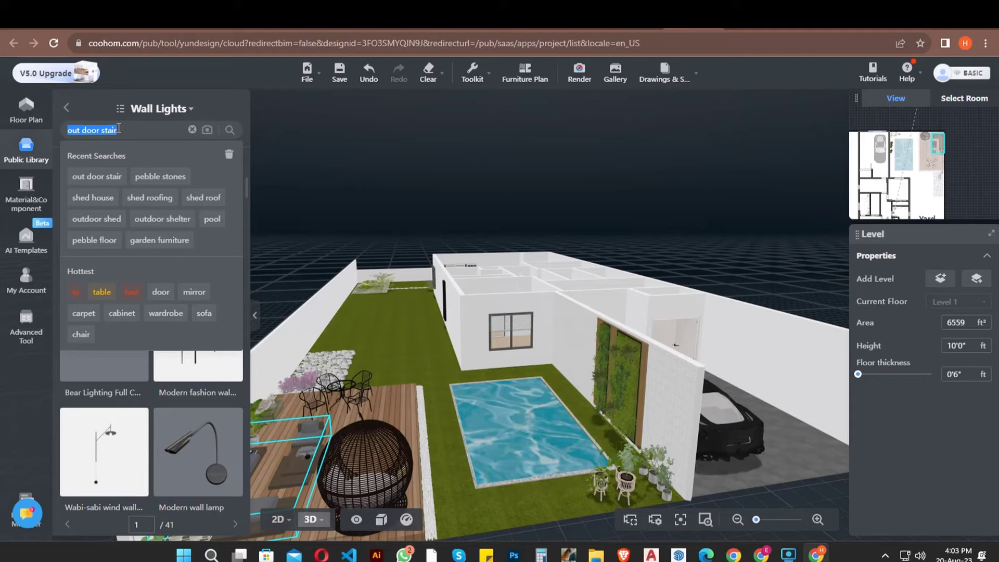
key("BackSpace")
type("updown light")
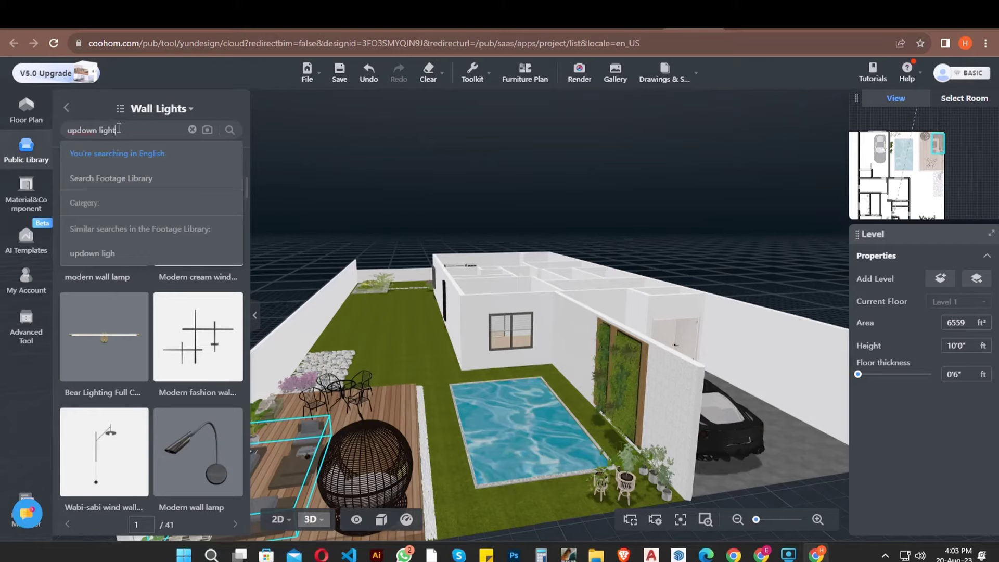
key("Return")
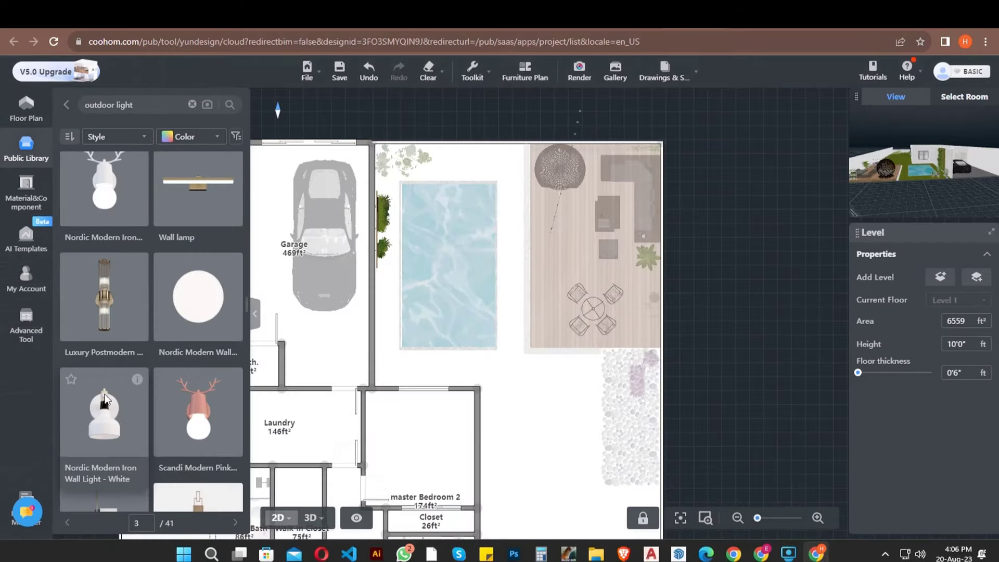
Place two Luxury Postmodern Wall Lights on the pool side of the garage wall, one on each side of the climbing plant wall
scroll(105, 396, "up", 3)
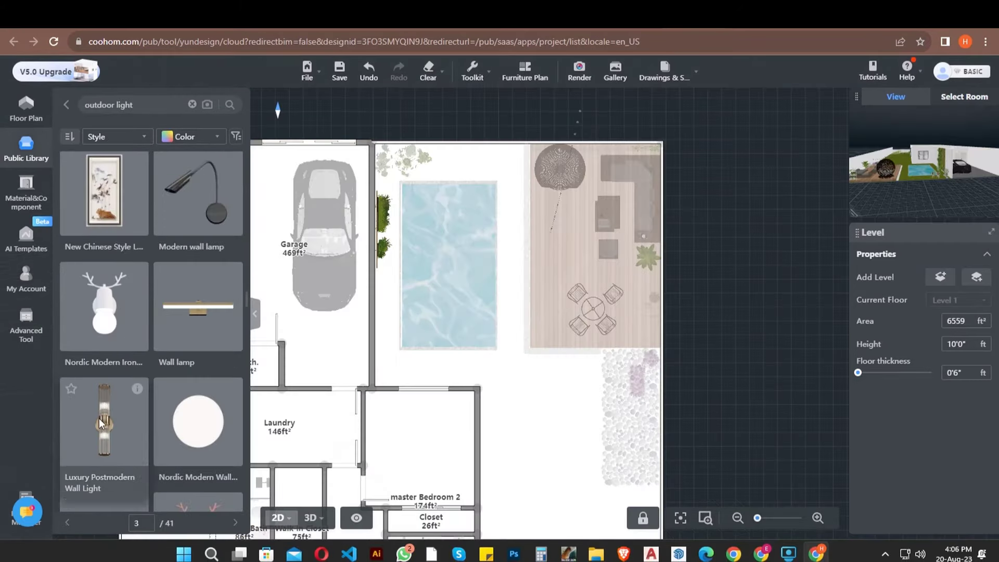
left_click_drag(98, 418, 382, 167)
left_click_drag(107, 418, 345, 338)
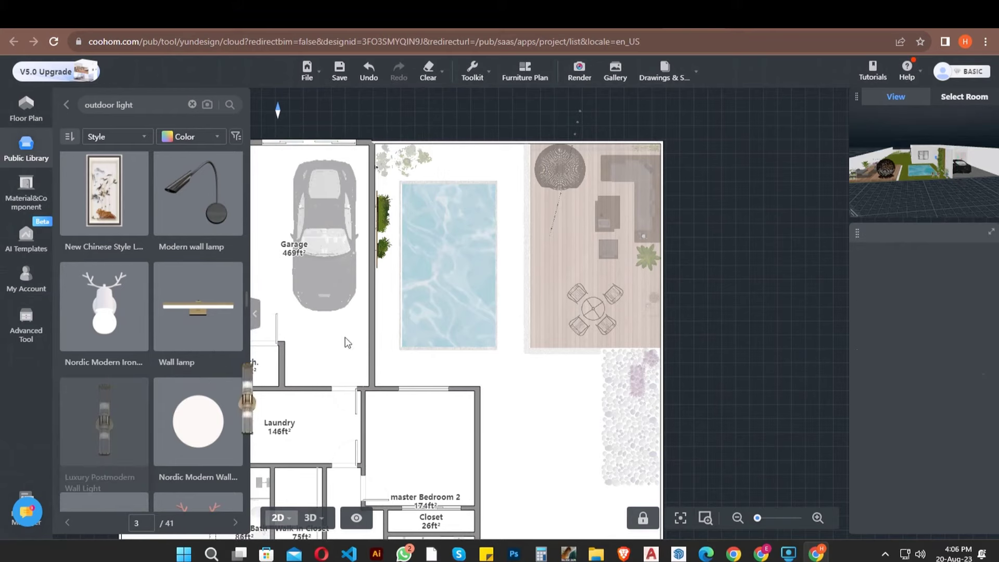
left_click_drag(378, 306, 378, 307)
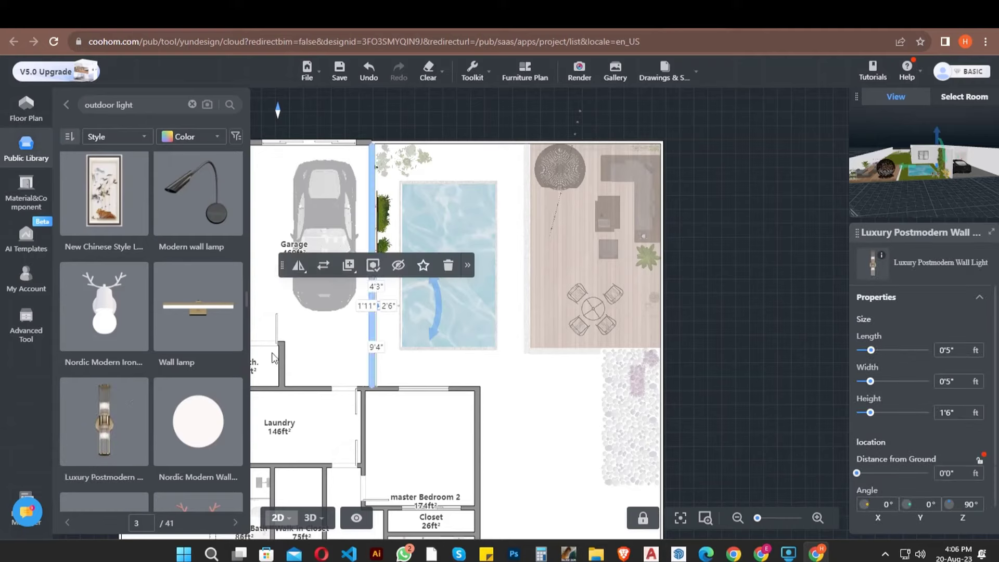
Place three Luxury Postmodern Wall Lights along the rear boundary wall behind the pool and the wooden deck
left_click_drag(108, 418, 458, 154)
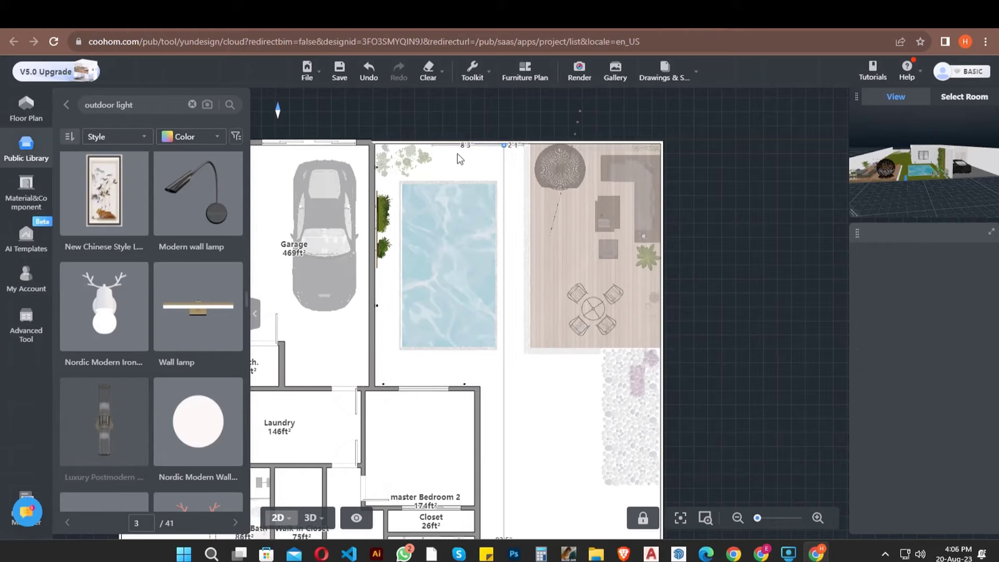
left_click(430, 144)
left_click(106, 401)
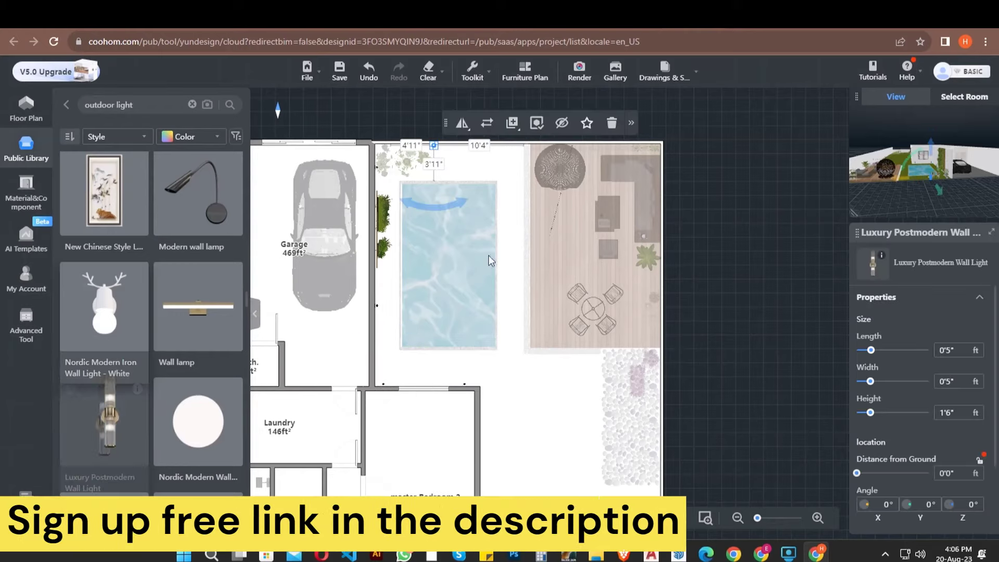
left_click(517, 149)
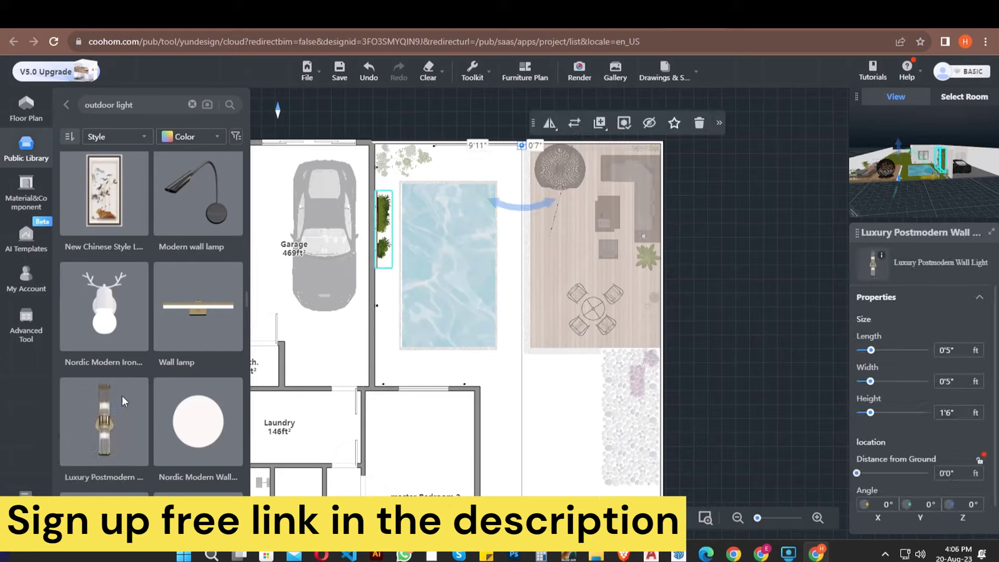
left_click(632, 146)
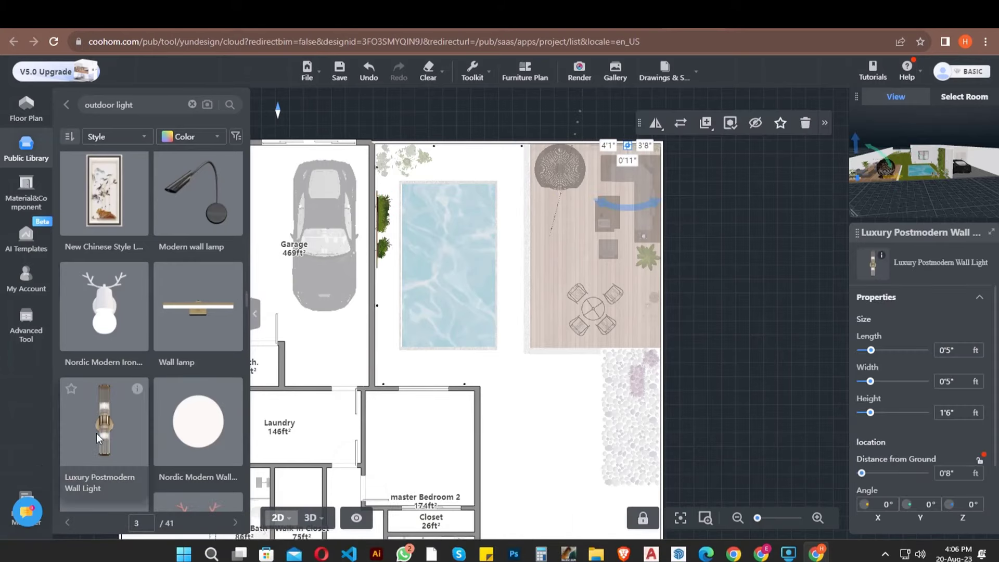
Set the wall light behind the hanging chair to a height of 1'11" and a distance from ground of 5'0"
left_click(632, 207)
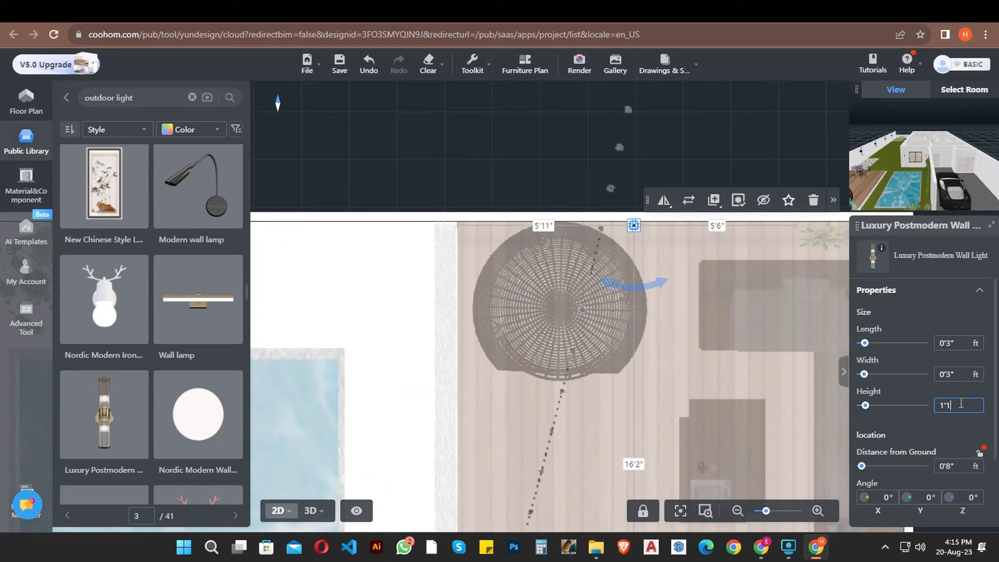
key("Return")
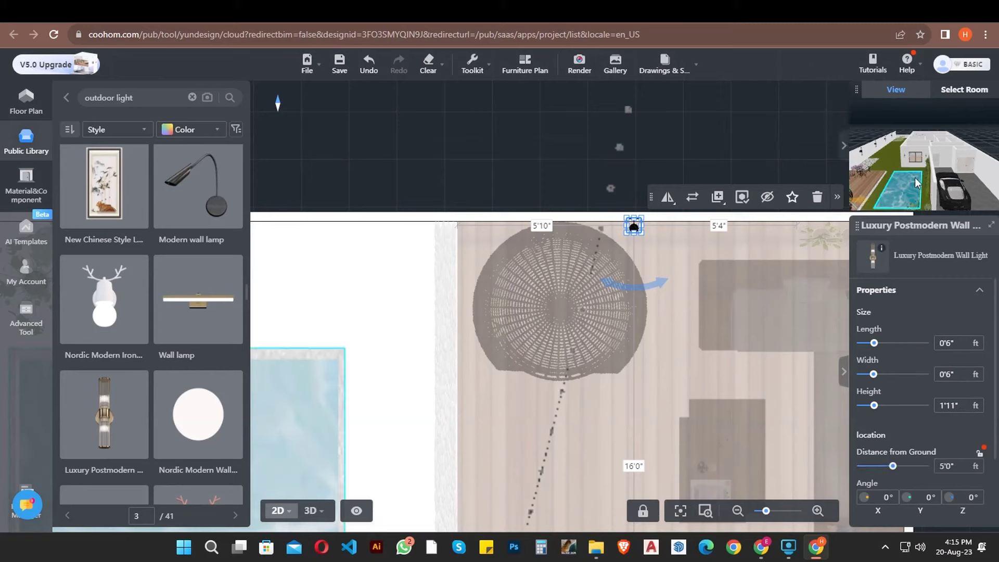
scroll(691, 291, "down", 5)
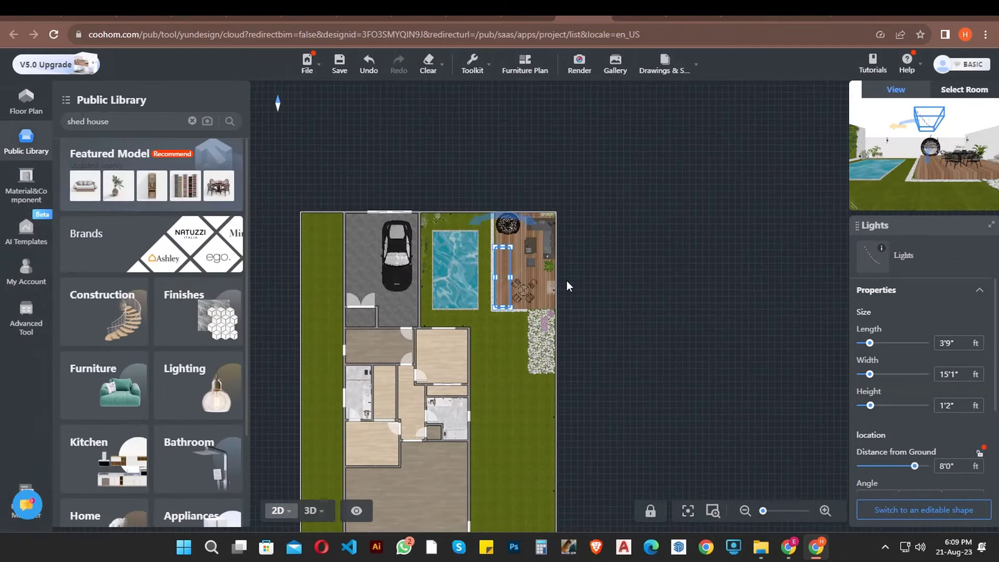
Turn the 3D view towards the pool and deck and raise the camera height in the camera settings
scroll(470, 266, "up", 5)
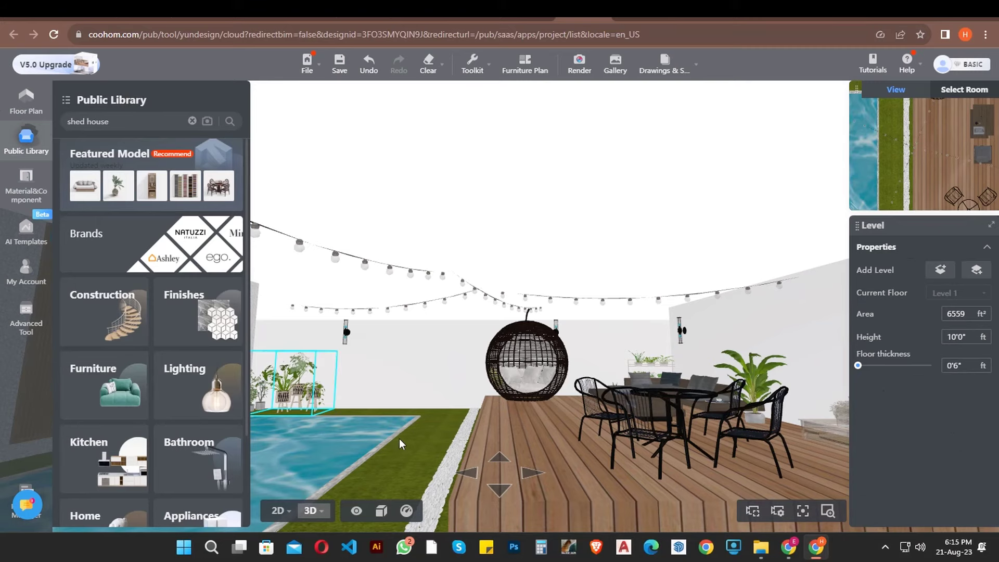
left_click_drag(378, 460, 557, 421)
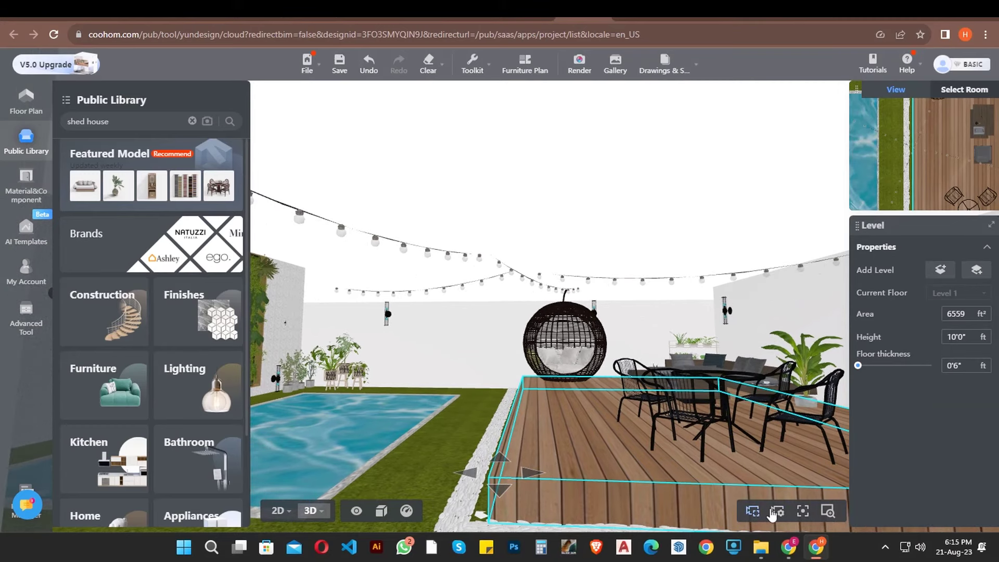
left_click(777, 511)
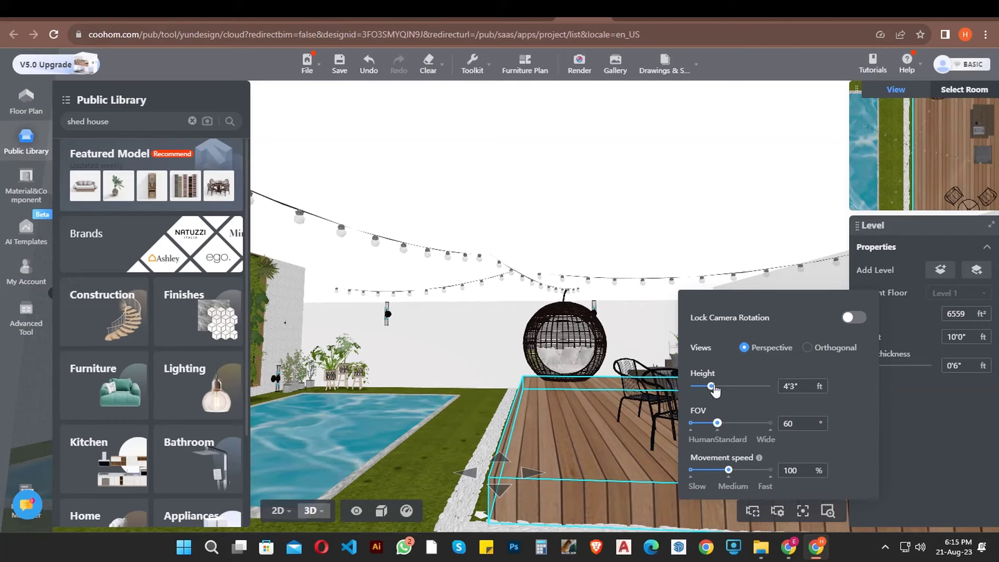
left_click_drag(710, 386, 730, 385)
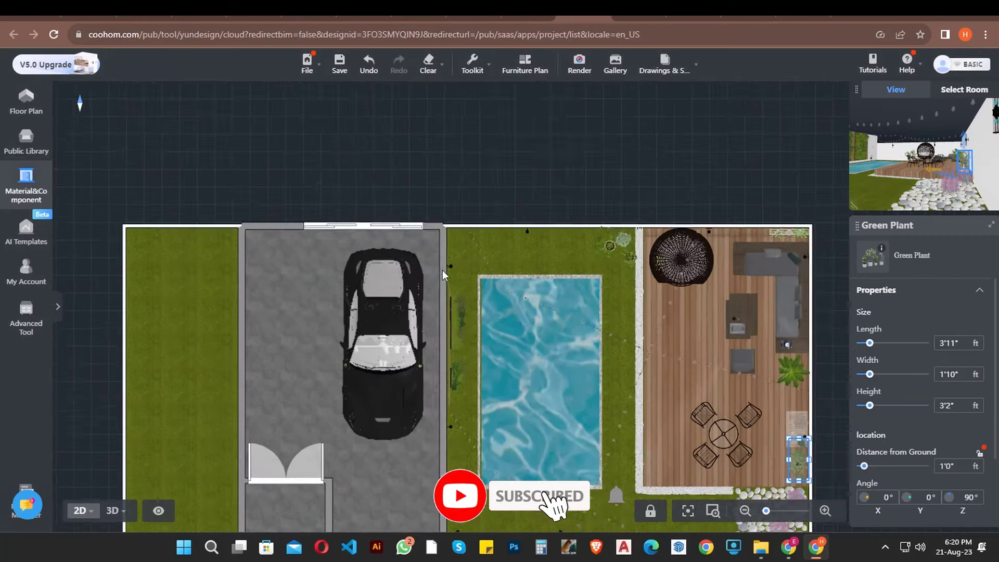
Edit the distance from ground of the garage wall light nearest the rear boundary wall
scroll(442, 270, "up", 2)
left_click(456, 264)
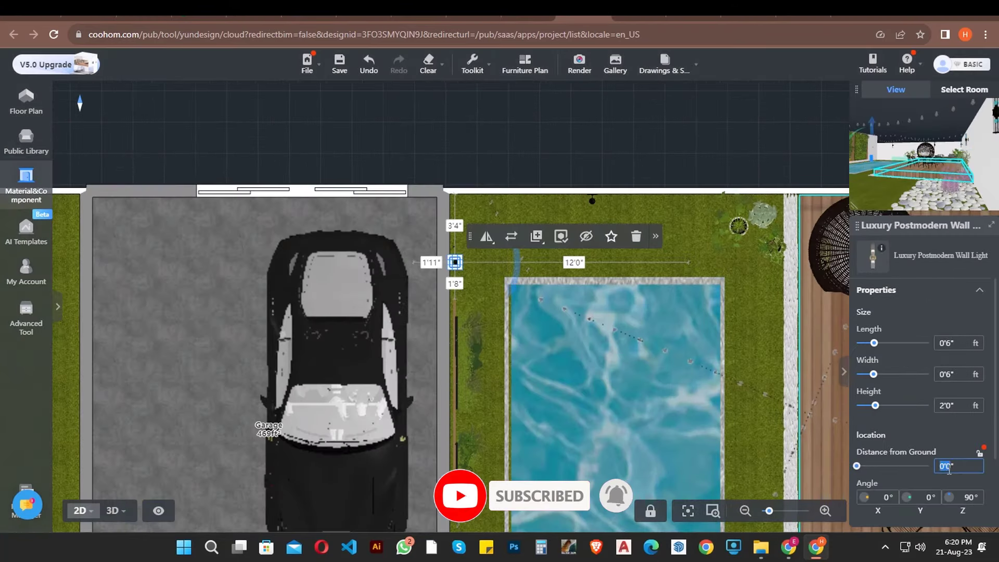
left_click(749, 141)
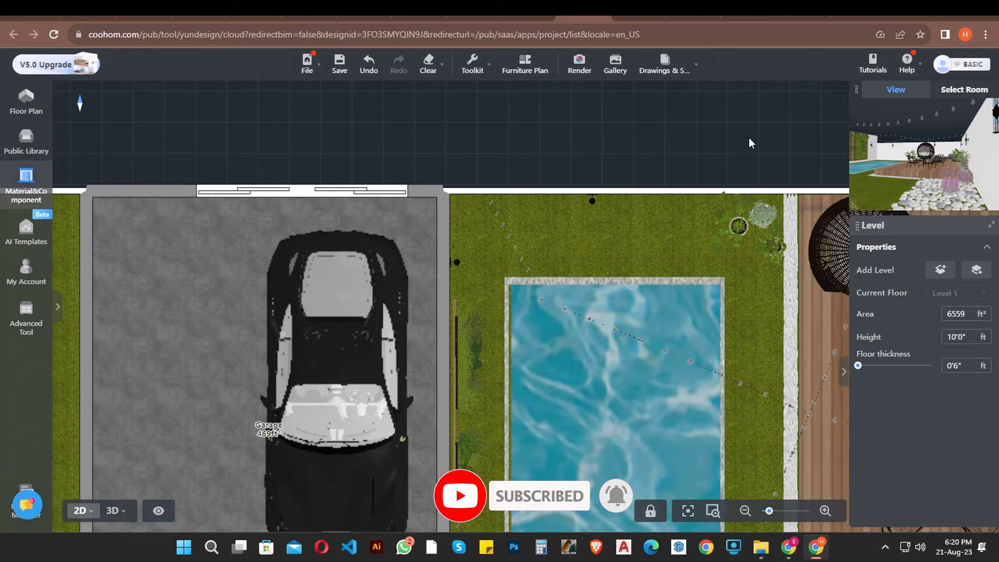
Place a Modern Shrubs 12-4 plant from the outdoor shrubs library in the grass corner between the garage and the rear boundary wall
left_click(33, 148)
scroll(130, 447, "down", 2)
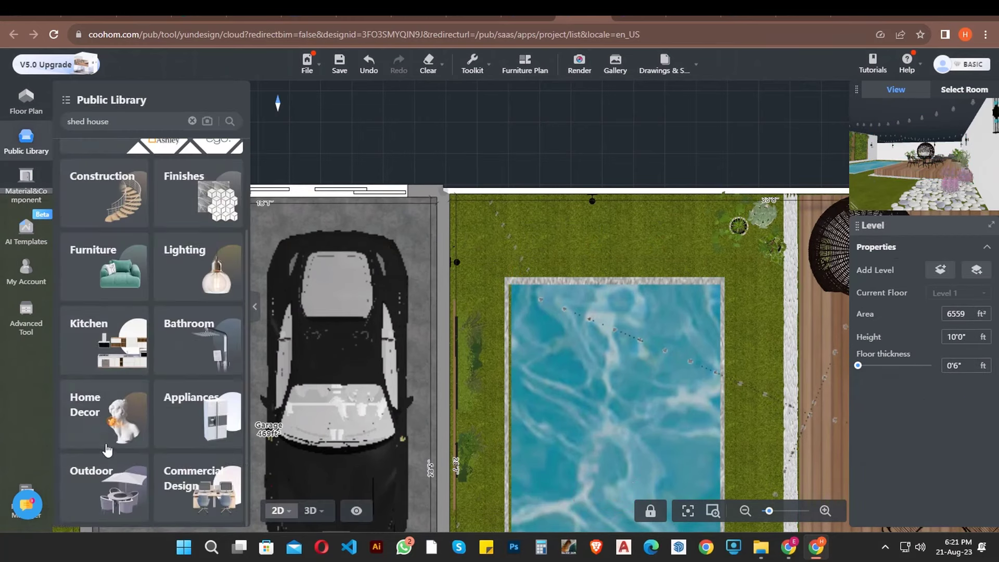
left_click(104, 489)
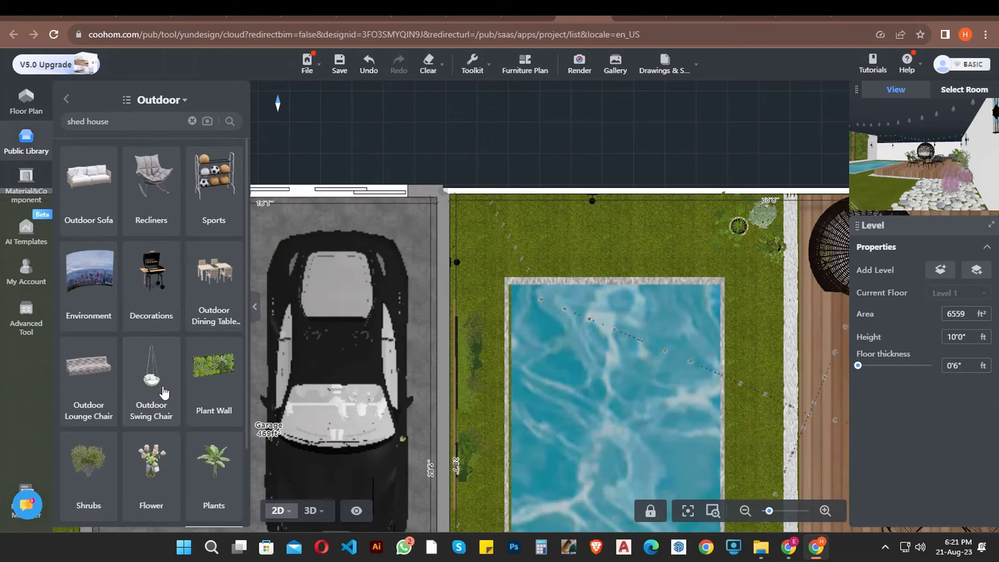
scroll(522, 298, "down", 3)
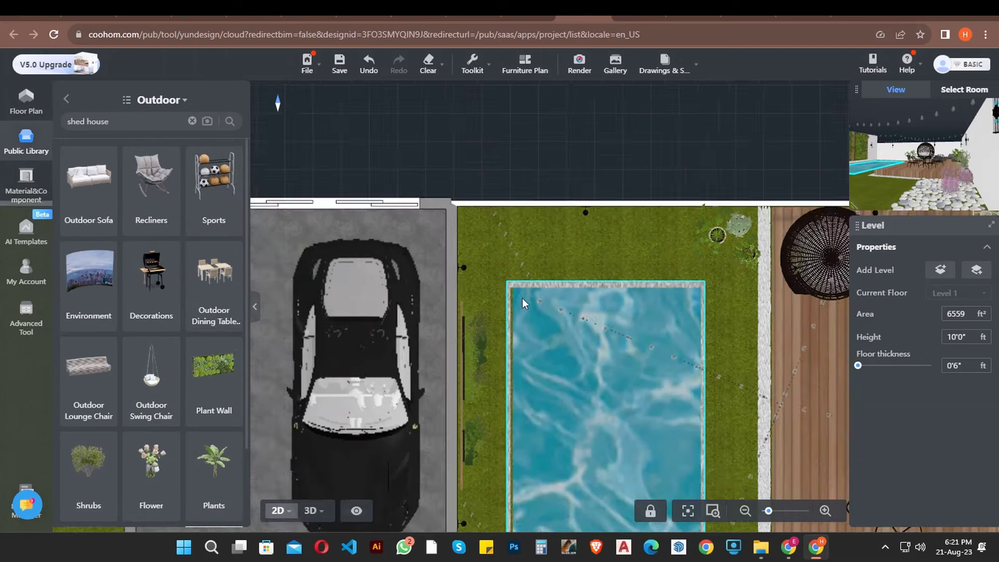
left_click(96, 474)
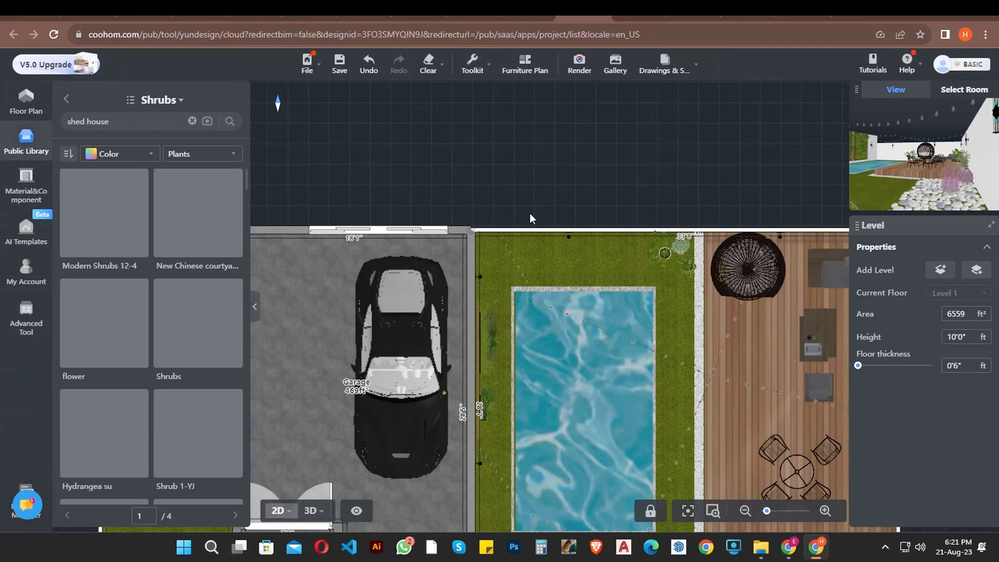
scroll(534, 213, "up", 2)
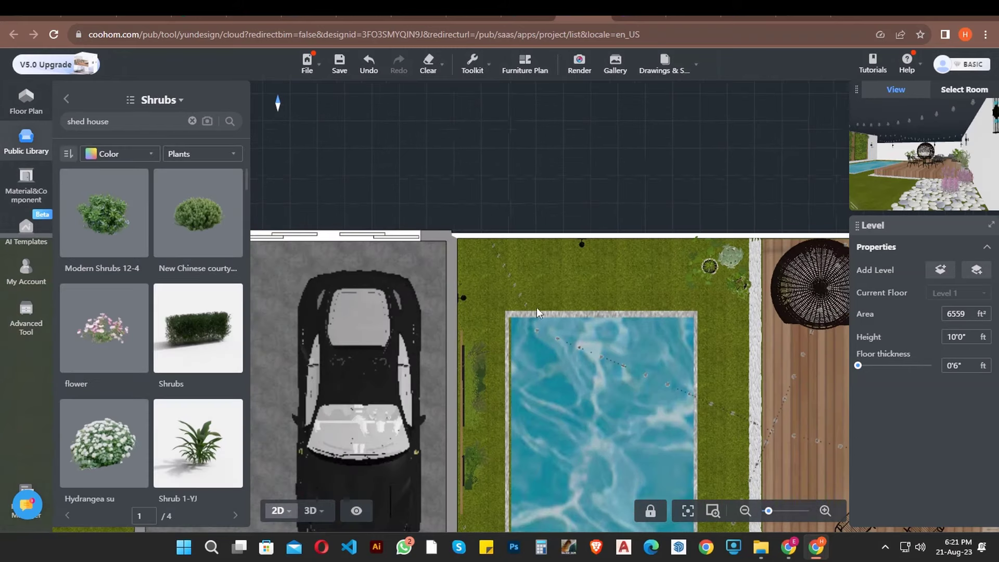
left_click(109, 229)
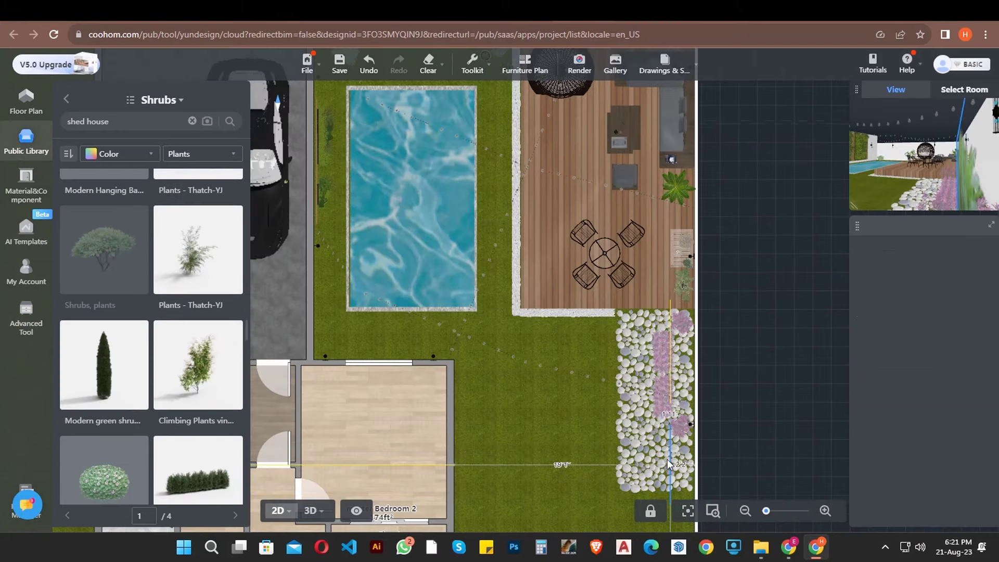
Try the "Shrubs, plants" model on the pebble bed beside the deck and delete it
left_click(668, 461)
key("Delete")
Find the Modern Hanging Basket 13-2 tree in the shrubs library and place it over the pebble bed
scroll(156, 392, "down", 1)
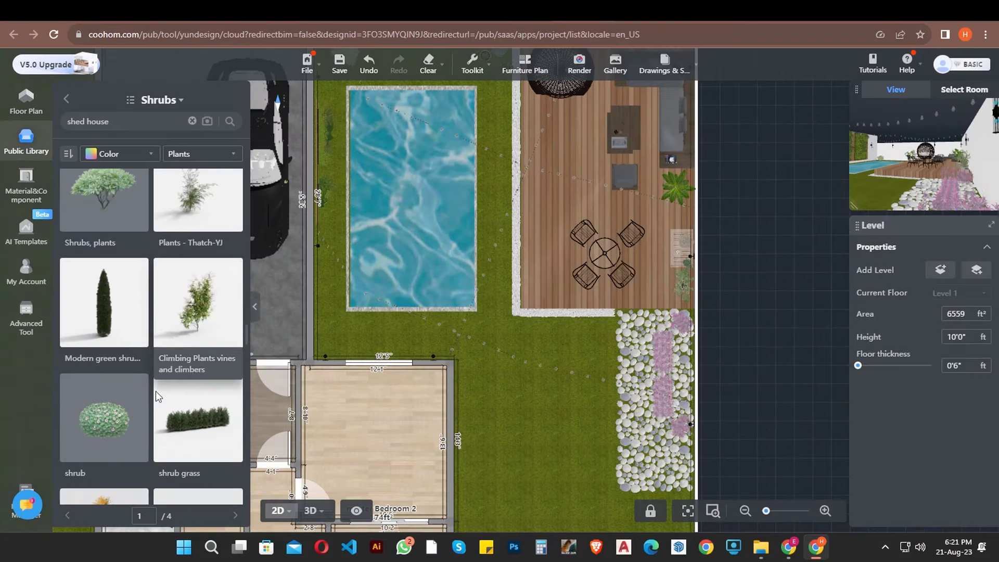
scroll(155, 392, "down", 3)
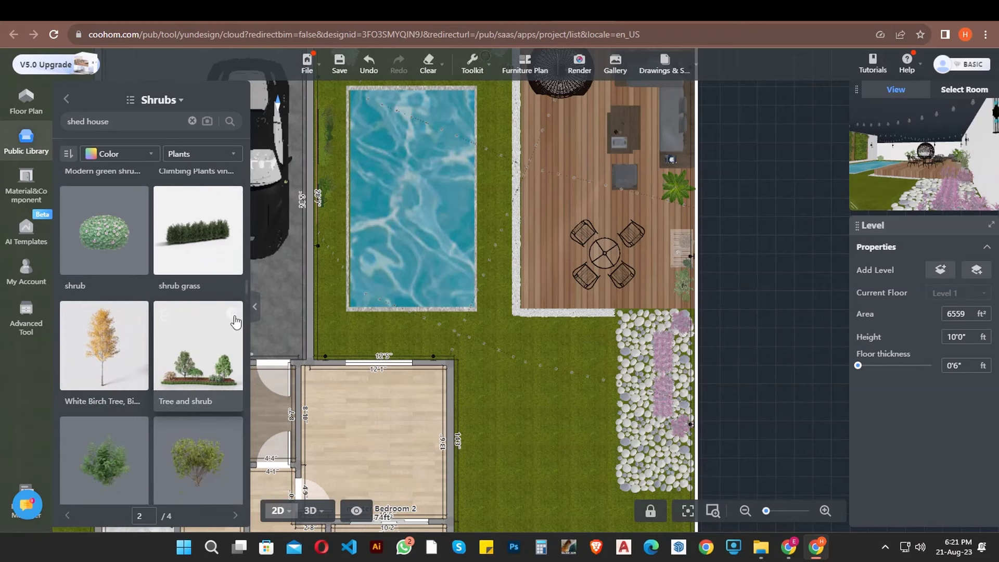
mouse_move(236, 319)
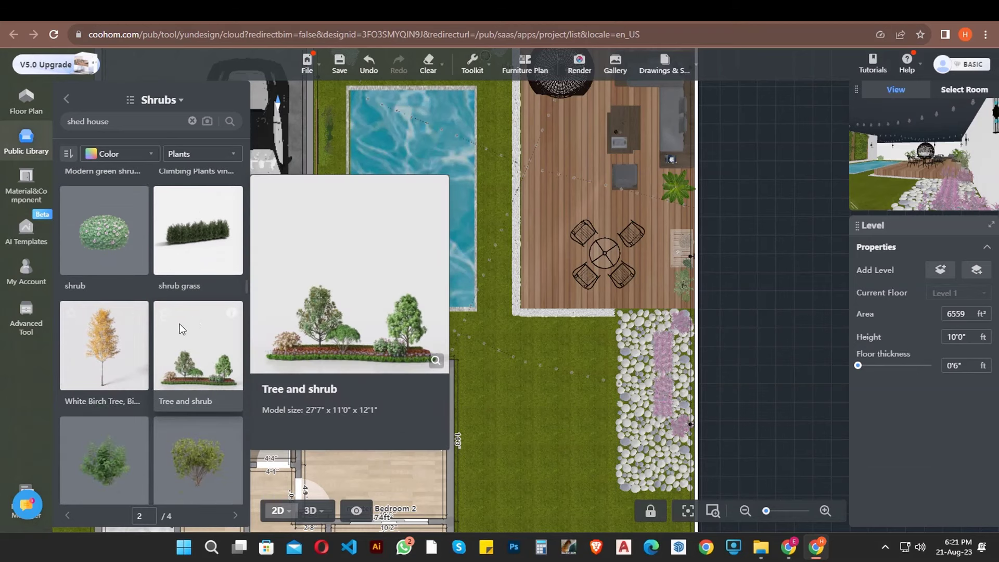
scroll(82, 447, "down", 2)
left_click(201, 353)
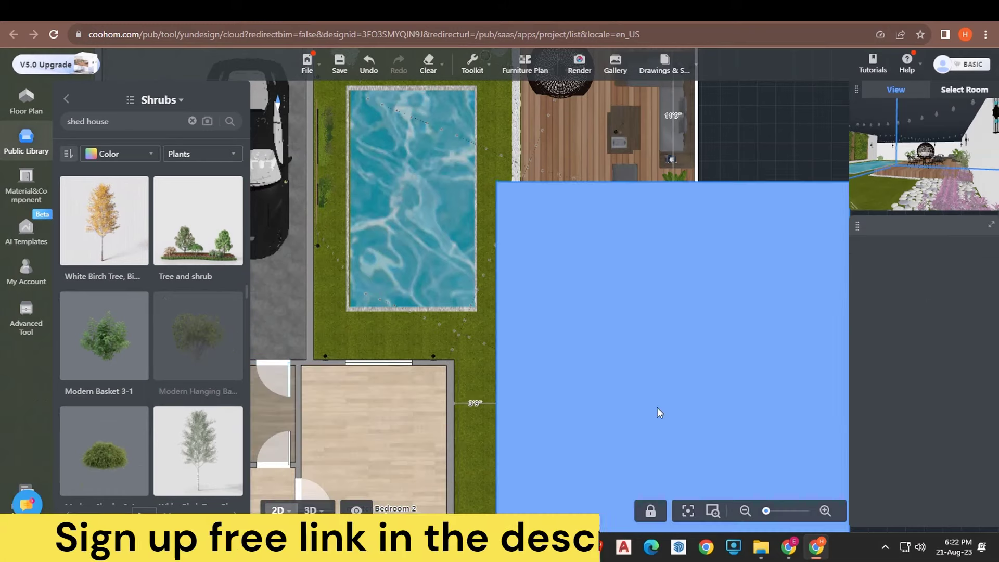
left_click(646, 409)
Shift the Modern Hanging Basket 13-2 tree slightly on the pebble bed and deselect it
scroll(671, 339, "down", 3)
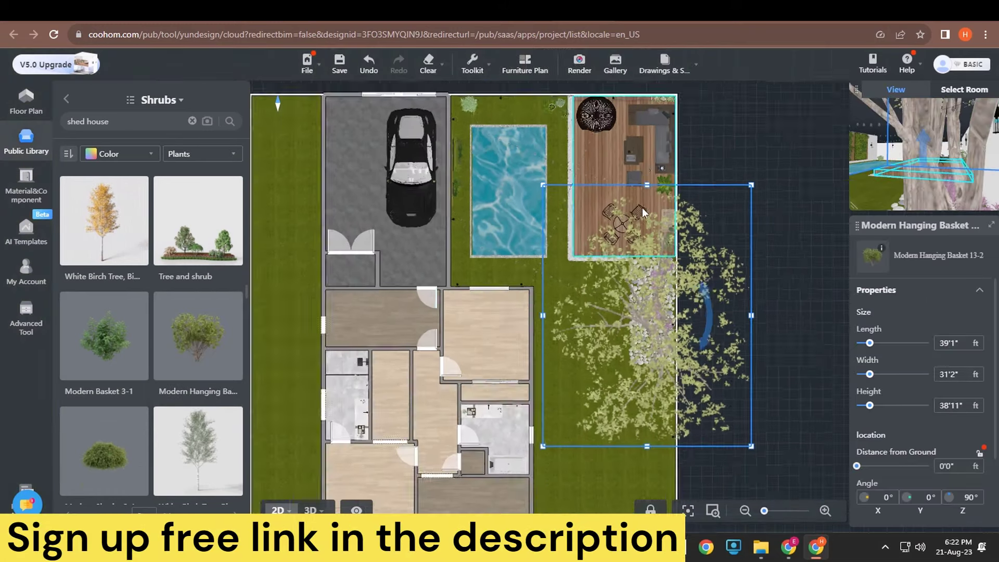
scroll(671, 338, "up", 3)
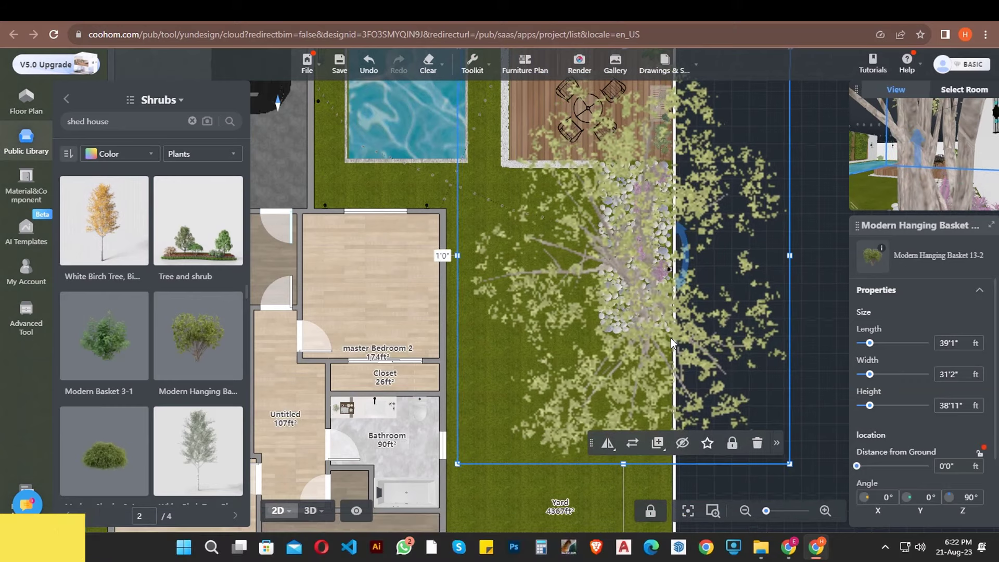
left_click_drag(670, 339, 666, 342)
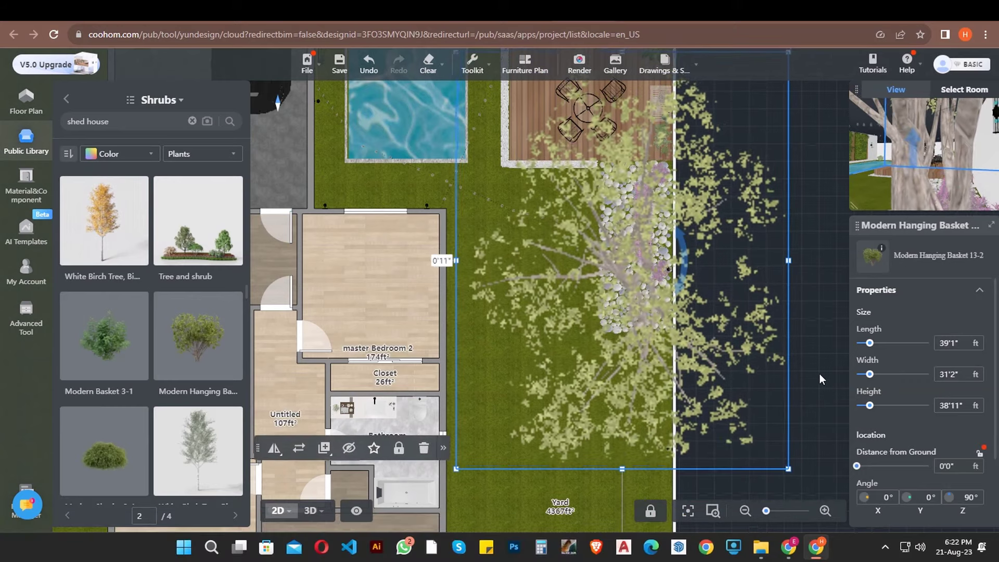
left_click(831, 364)
scroll(614, 419, "down", 5)
scroll(494, 167, "up", 4)
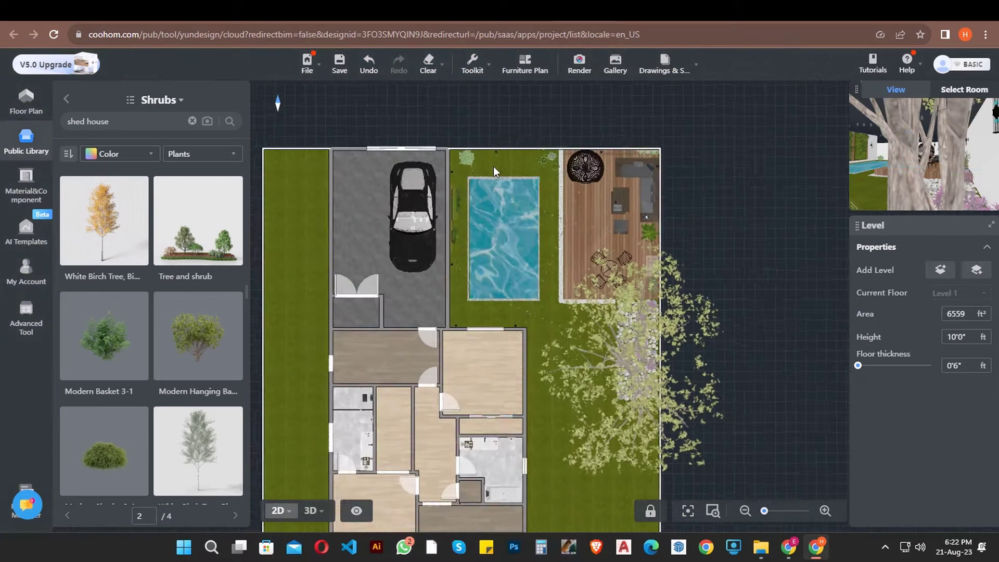